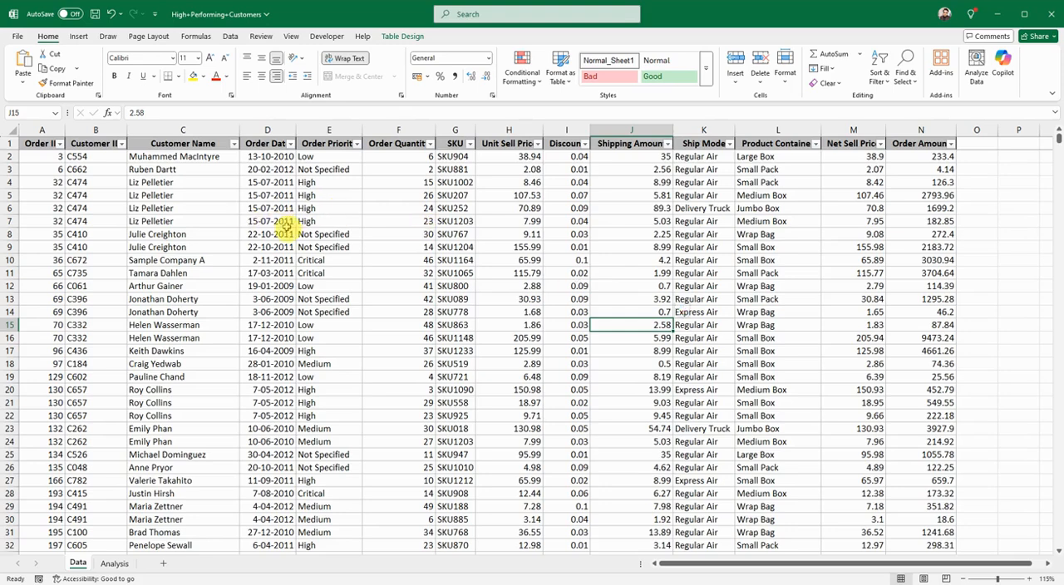
Step: Examine the columns of the order table on the Data sheet, from Order ID through Order Amount
click(42, 124)
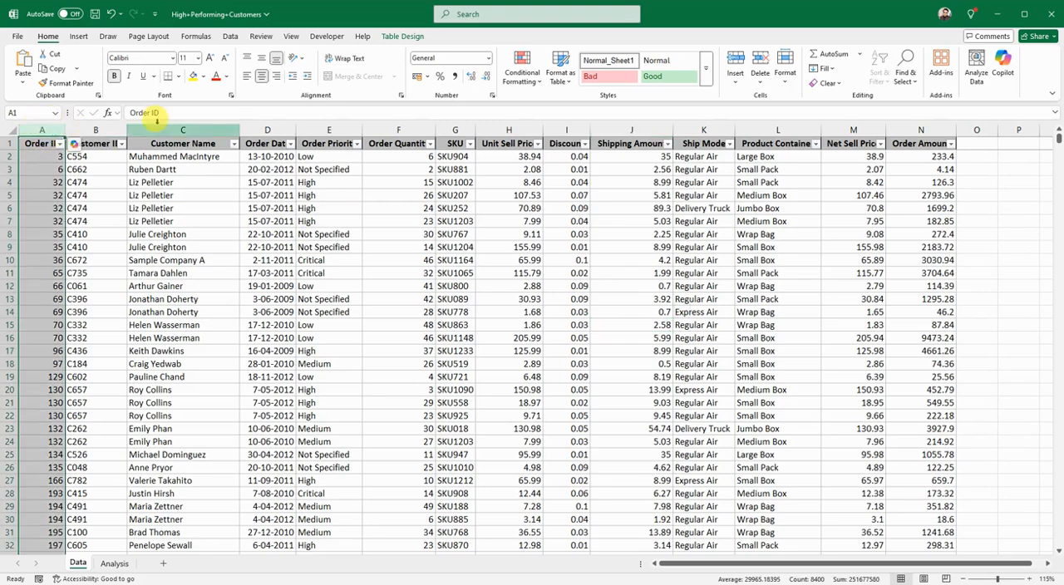
click(96, 130)
click(182, 130)
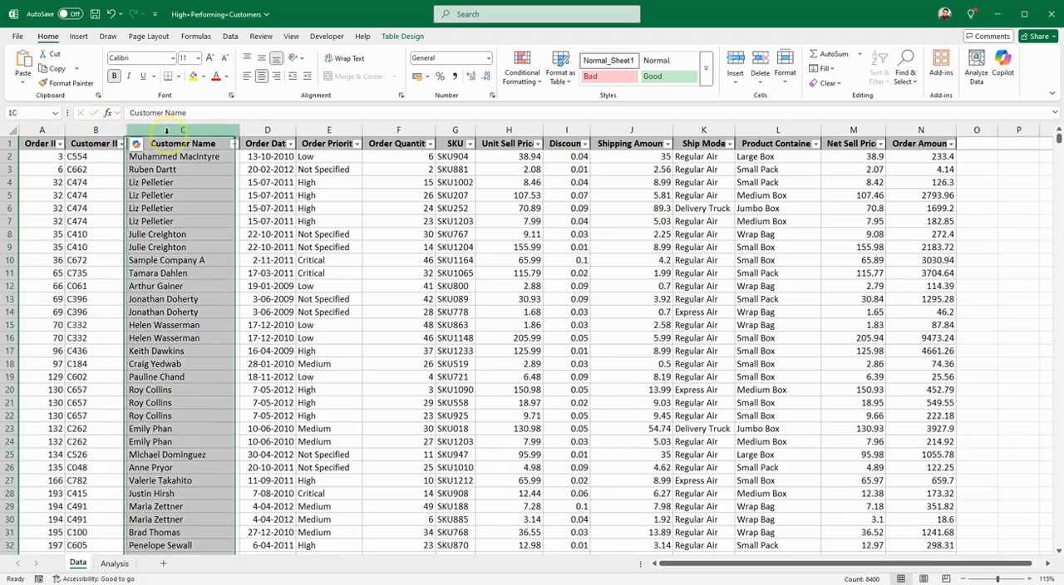
click(259, 128)
click(332, 131)
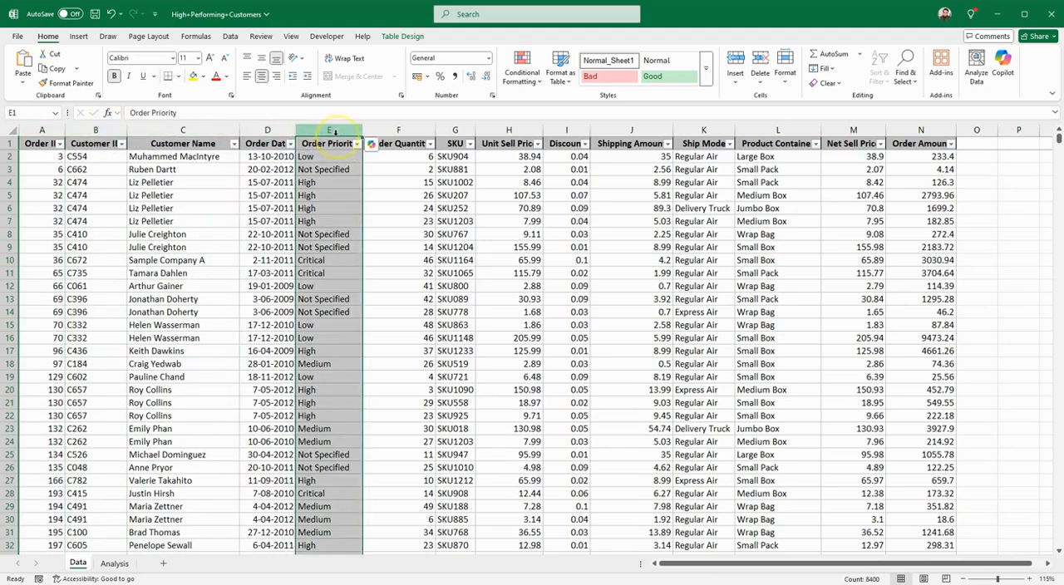
click(440, 130)
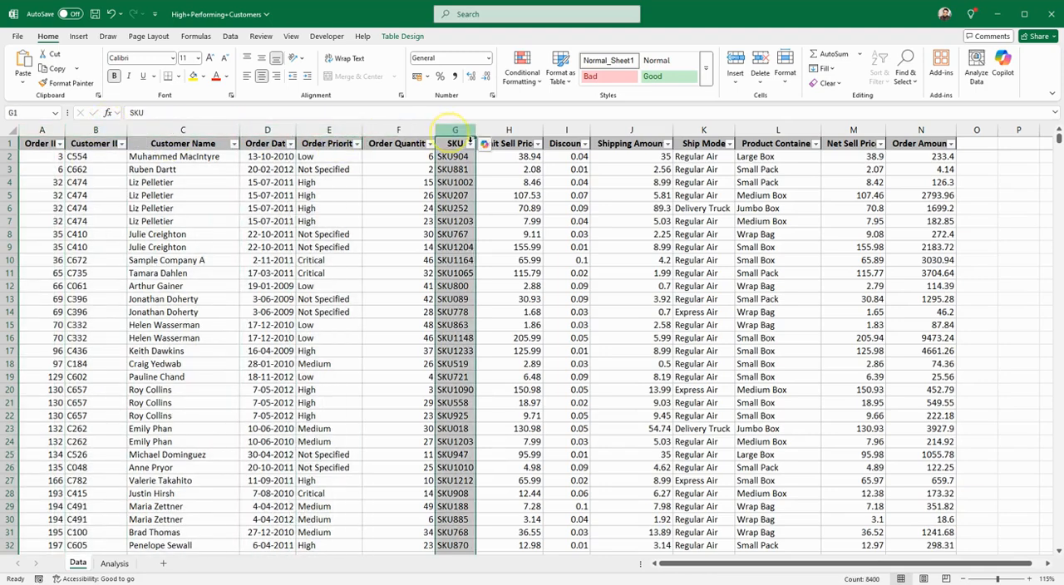
click(532, 127)
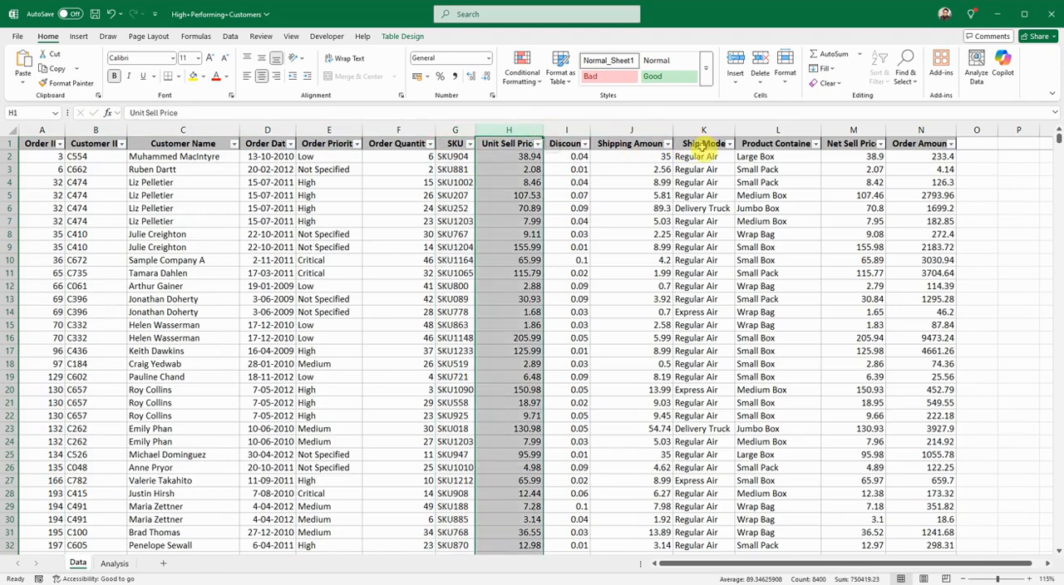
click(569, 130)
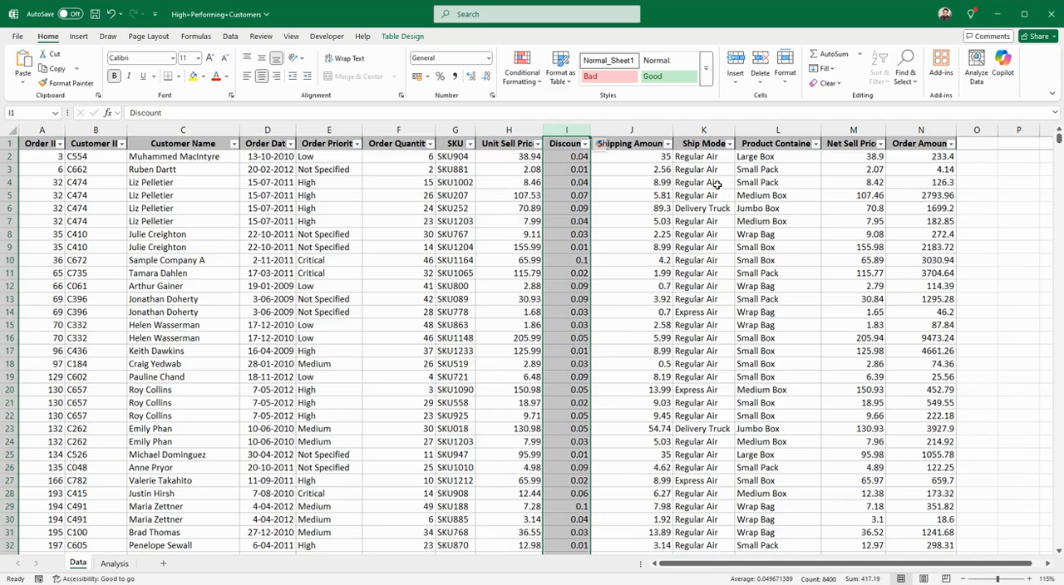
click(649, 131)
click(717, 130)
click(847, 130)
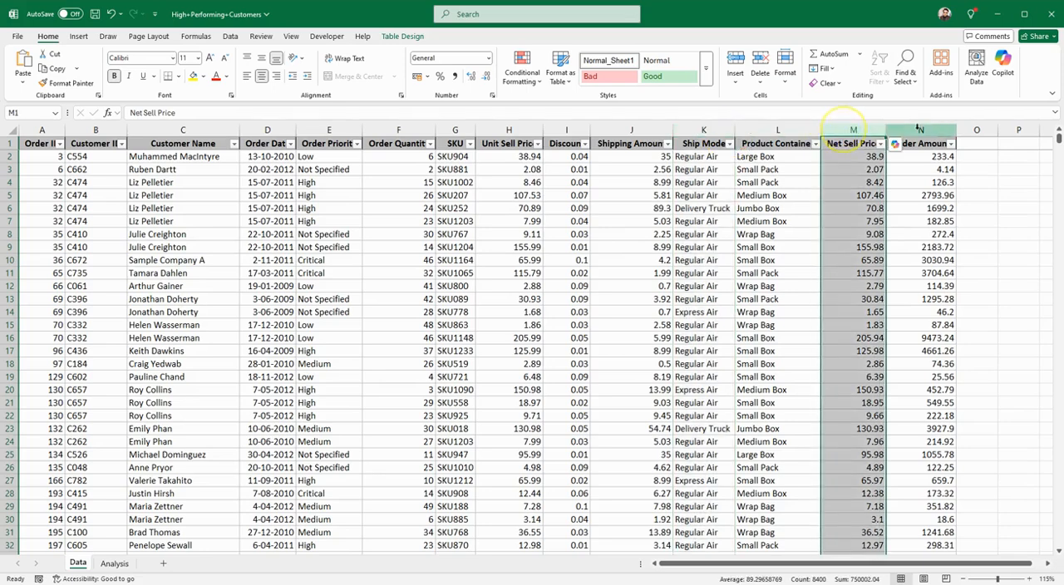
click(919, 130)
click(355, 275)
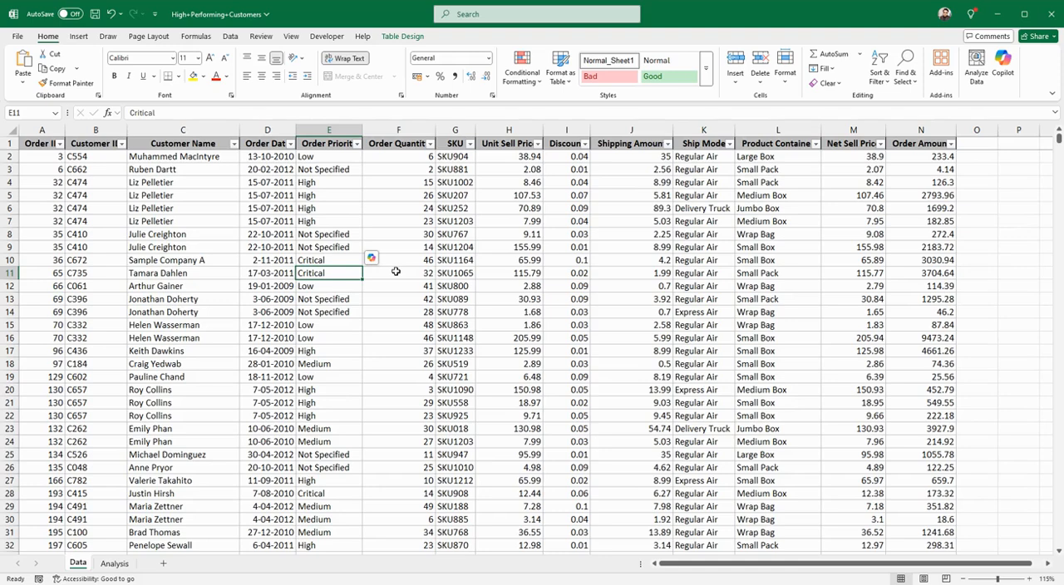
Step: Inspect the Order Amount formulas on the Data sheet and the report layout on the Analysis sheet
click(929, 160)
click(931, 247)
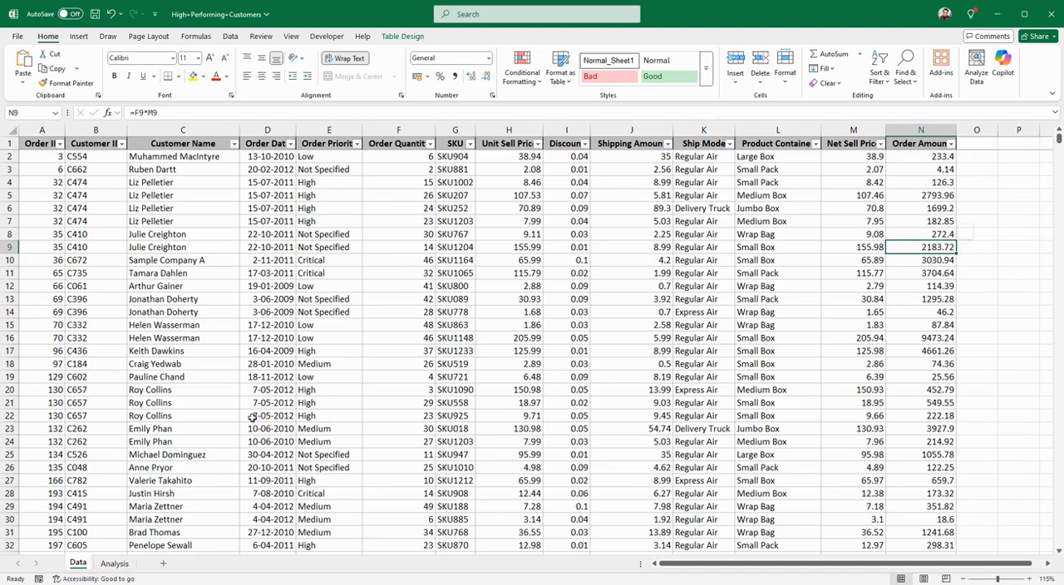
click(115, 564)
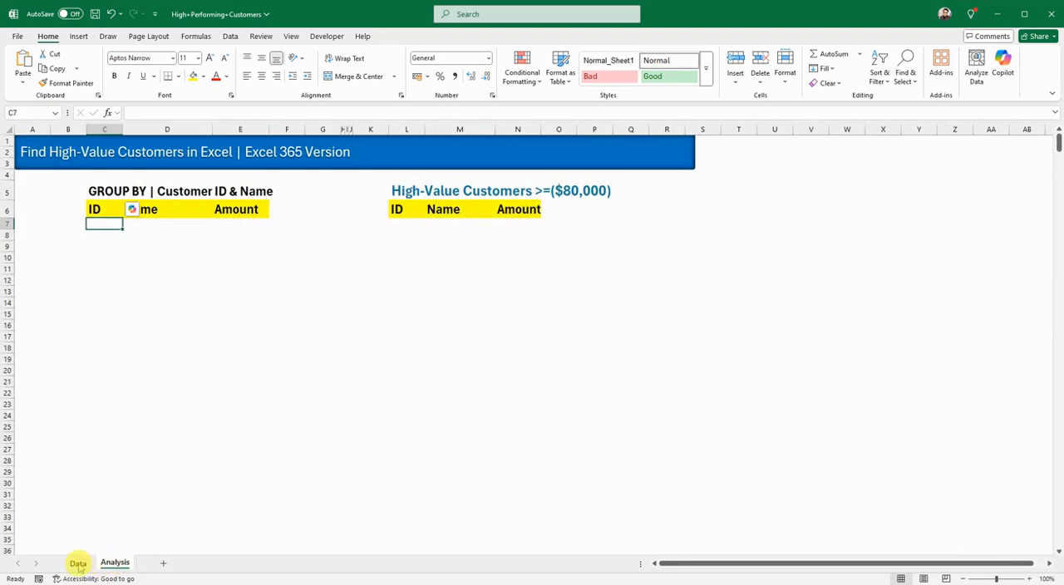
click(77, 563)
click(297, 388)
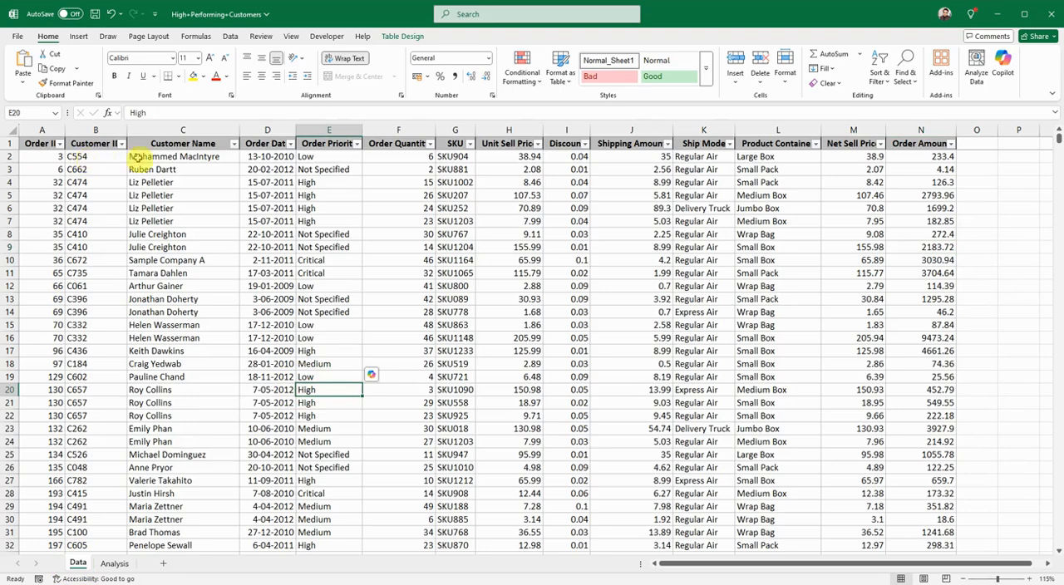
click(898, 156)
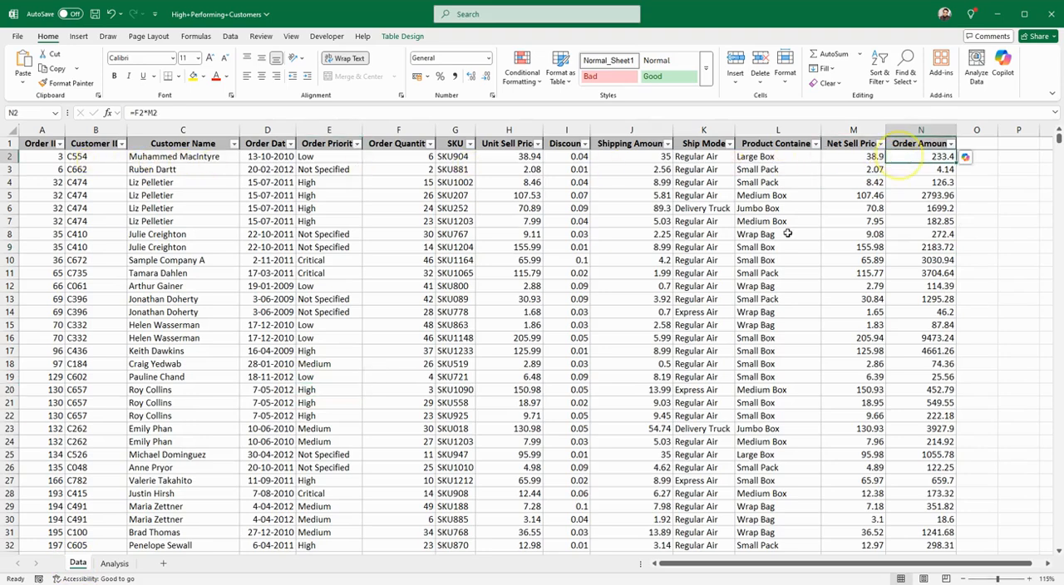
click(115, 563)
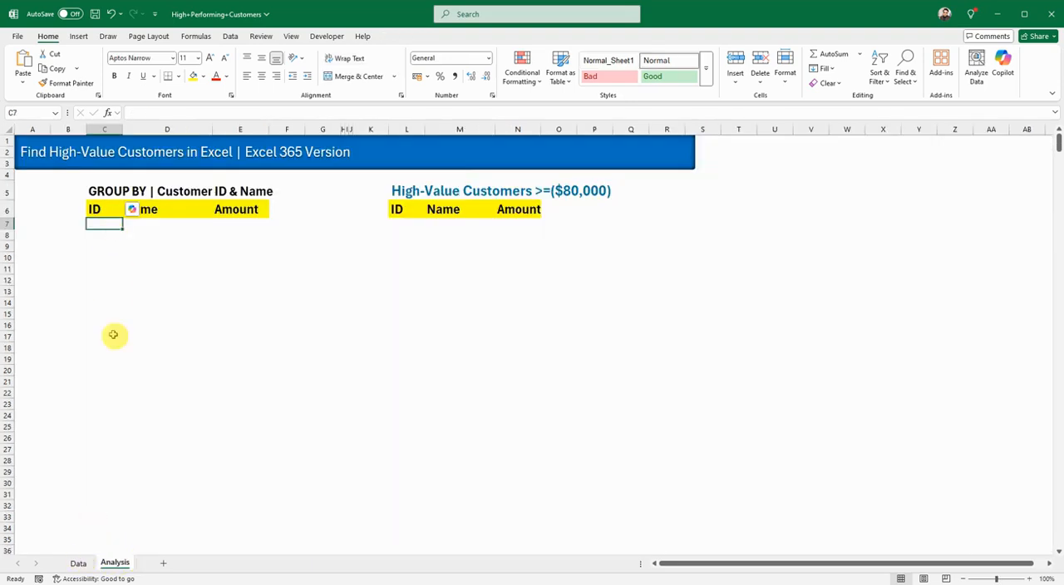
Step: Filter the Customer ID column on the Data sheet to show only a single customer's orders
click(79, 563)
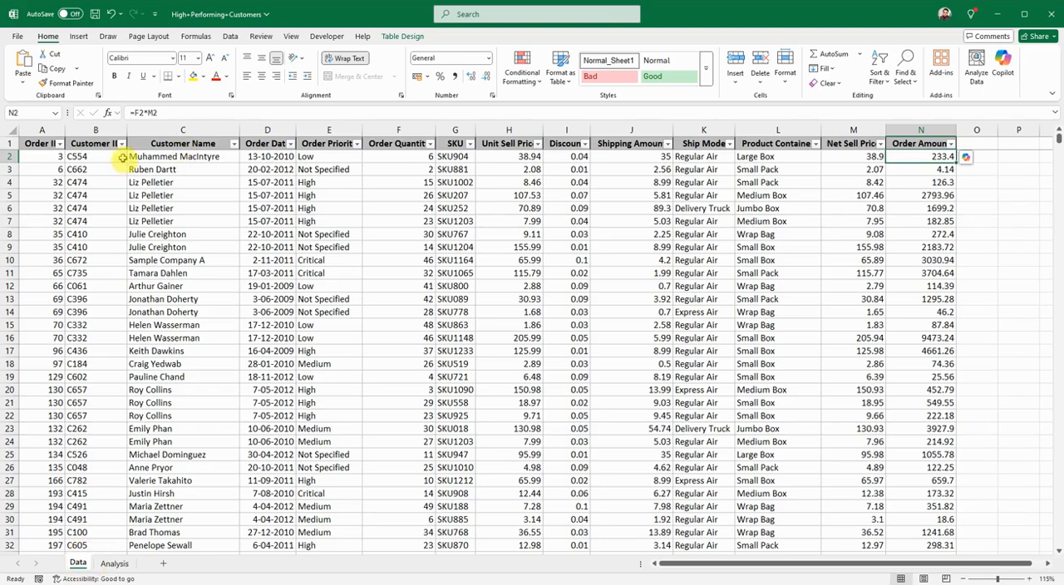
click(121, 145)
click(34, 292)
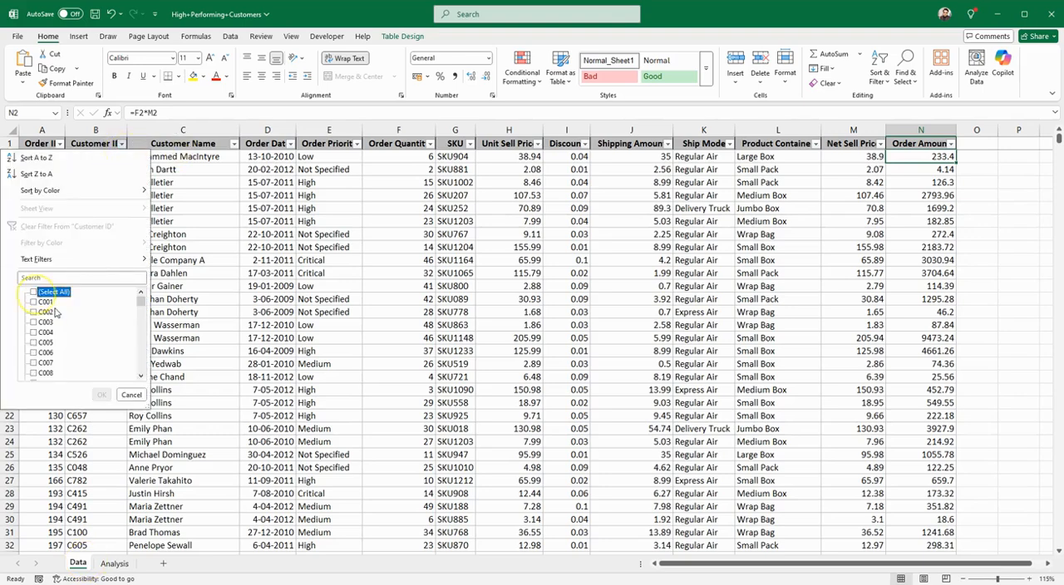
click(141, 377)
click(141, 378)
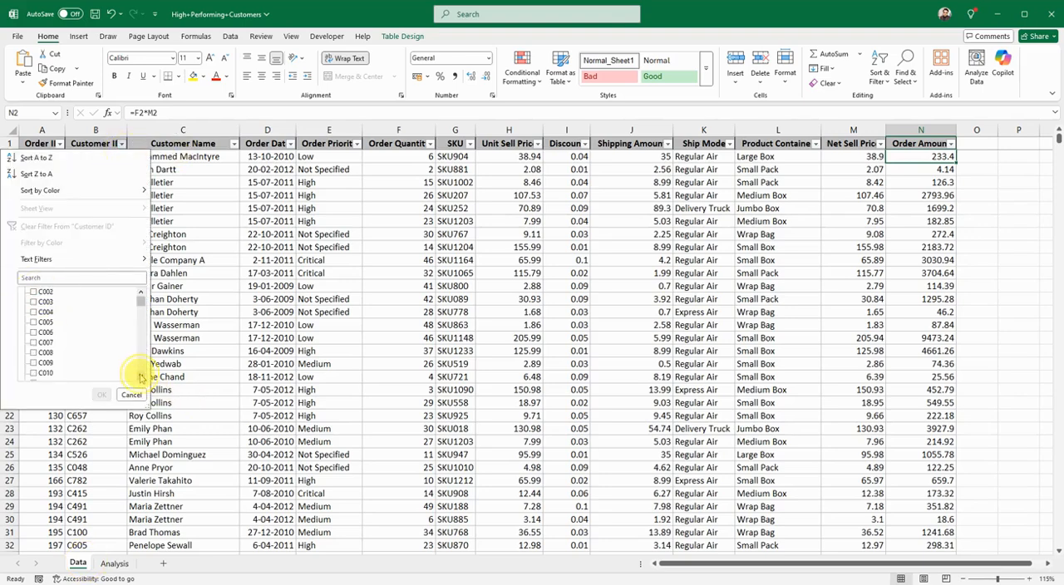
click(141, 377)
click(141, 378)
click(140, 377)
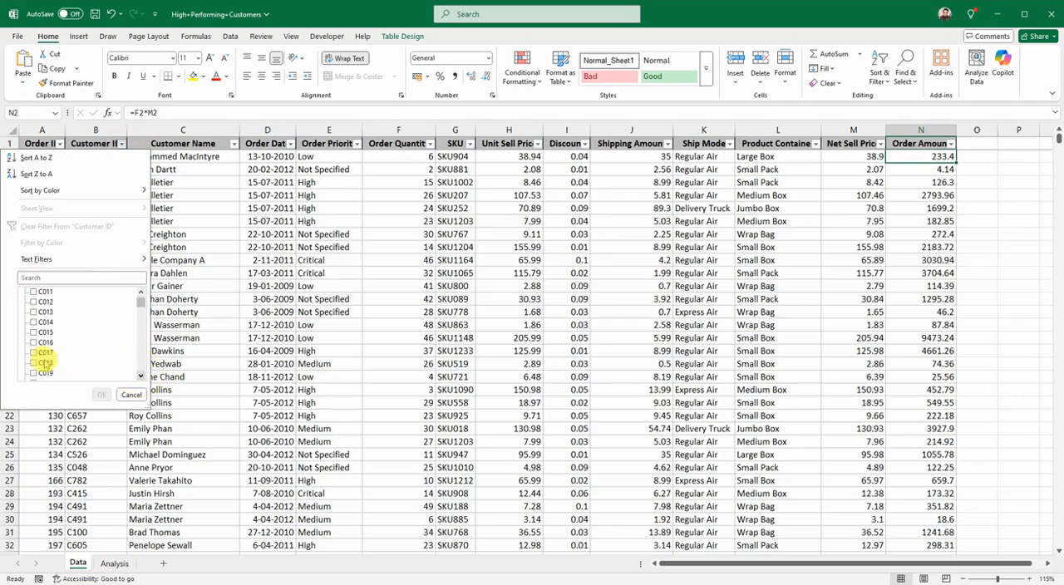
click(33, 363)
click(100, 394)
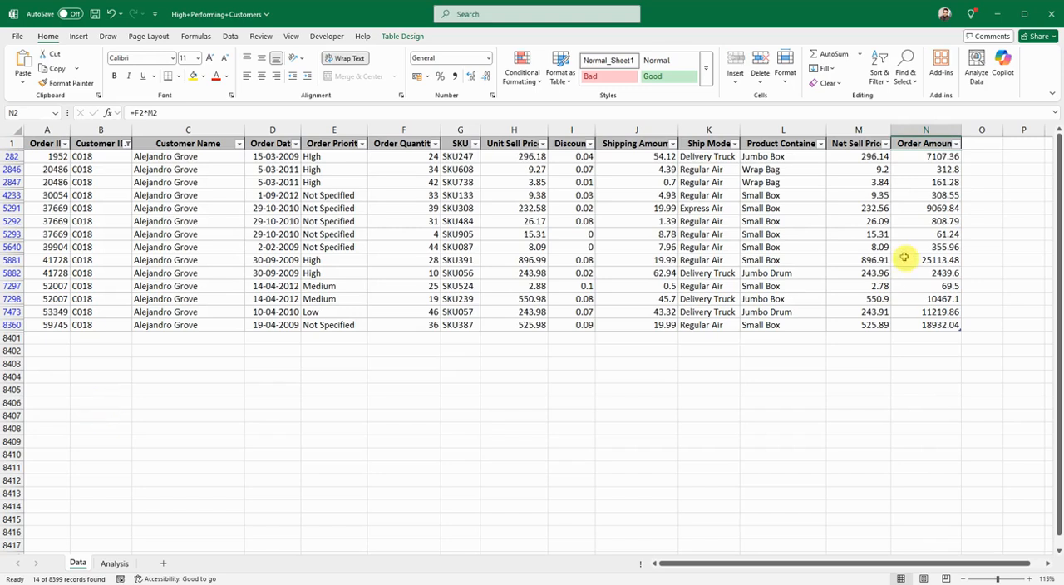
Step: Check the sum of the filtered customer's Order Amount values
shift+click(920, 323)
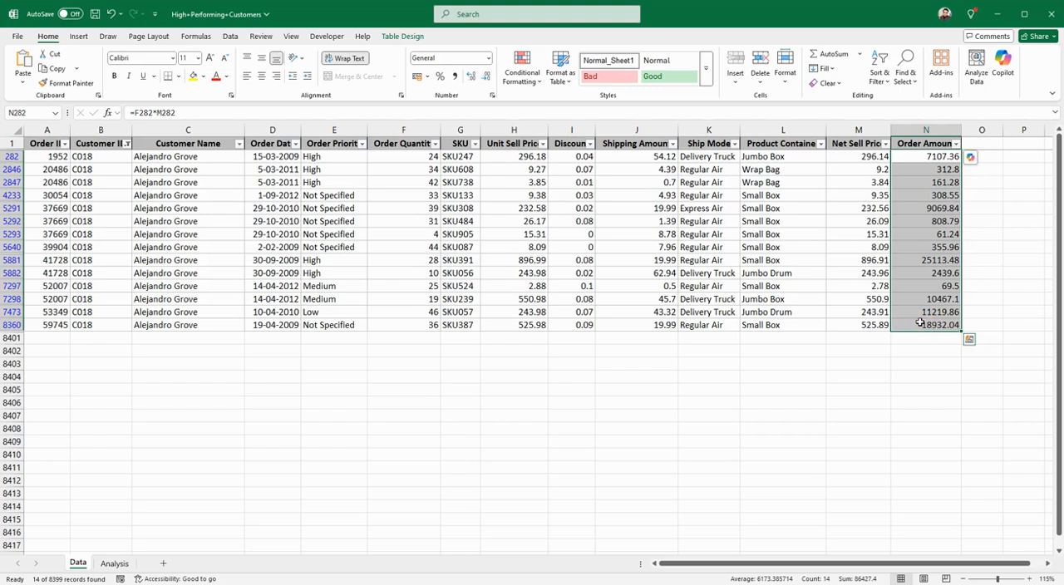
click(920, 322)
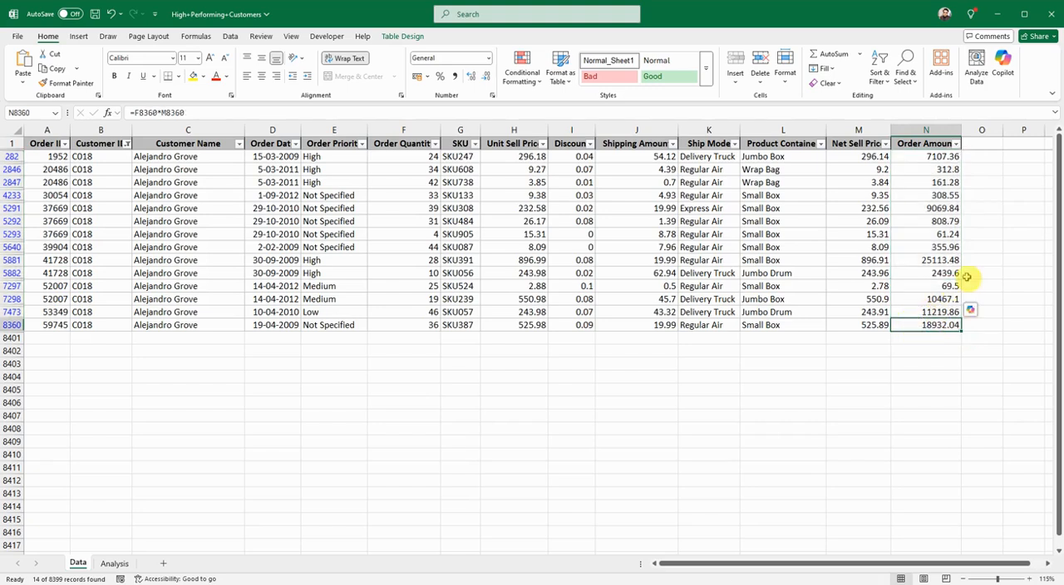
click(992, 235)
drag(919, 157, 912, 328)
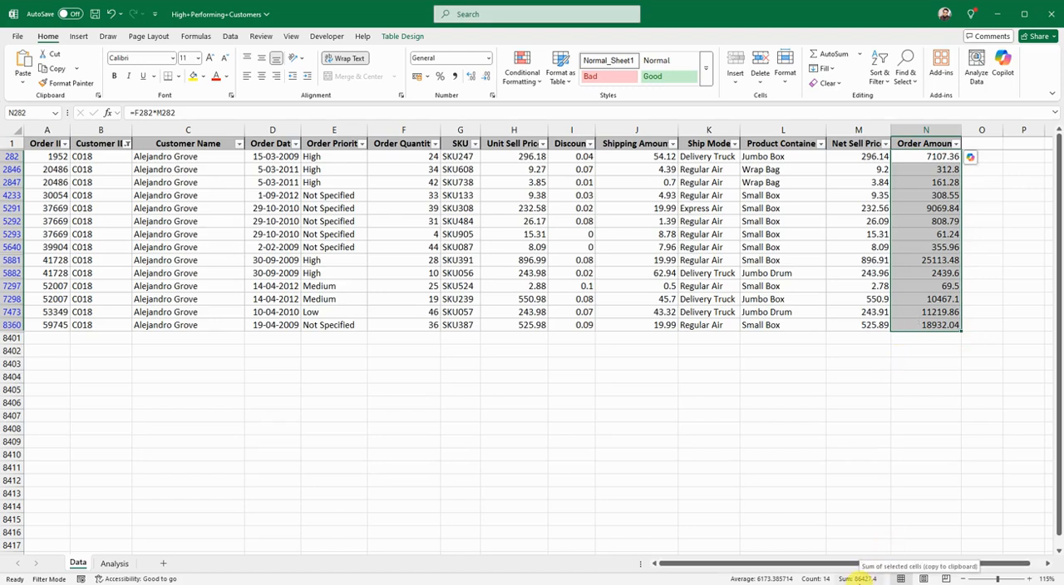
click(794, 377)
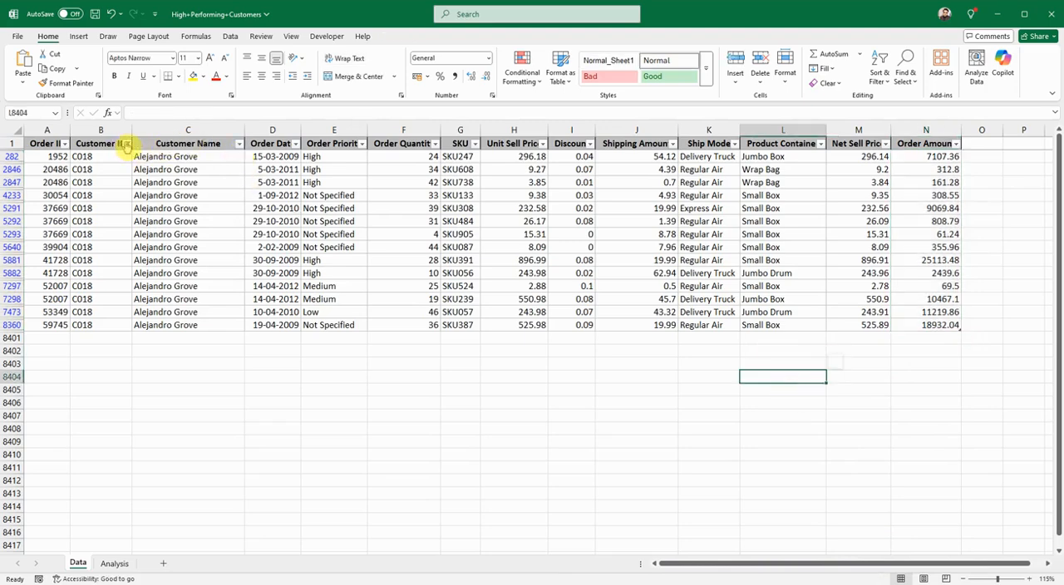
Step: Reset the Customer ID filter so that all customers are included
click(127, 144)
click(44, 291)
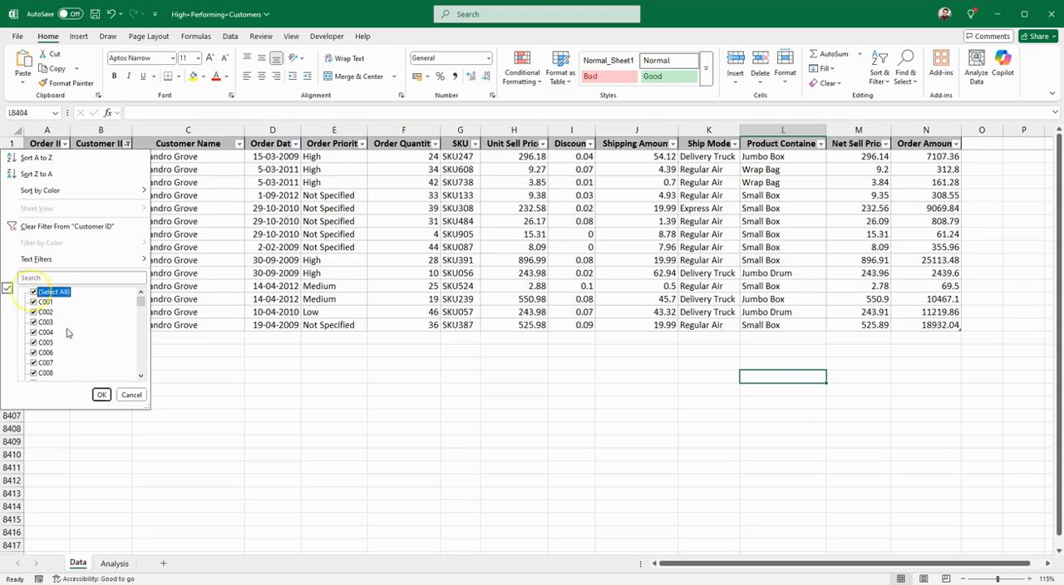
click(101, 395)
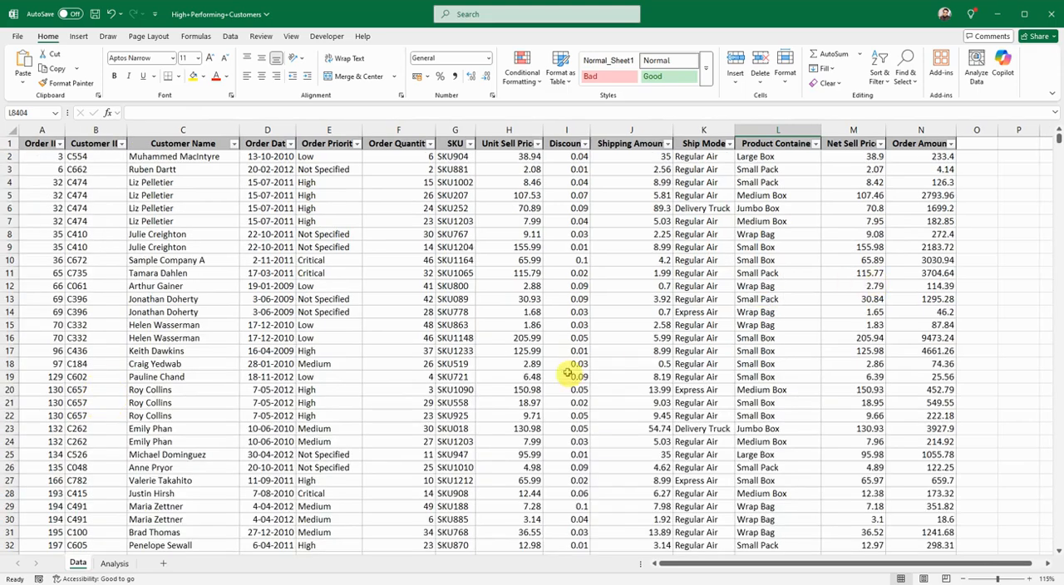
Step: Start a GROUPBY formula in cell C7 of the Analysis sheet with data[Customer ID] as the row field
click(115, 563)
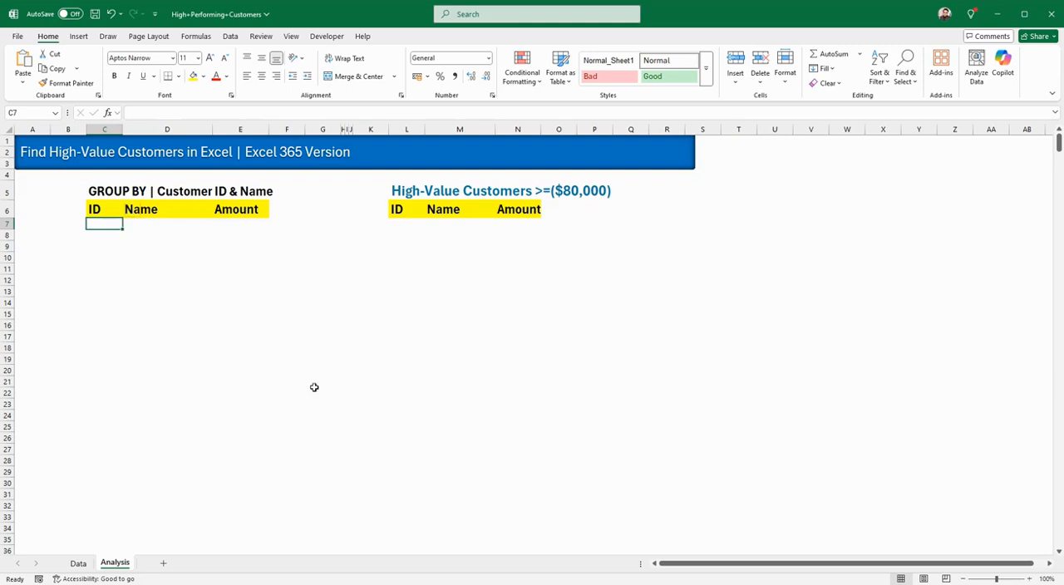
text(=)
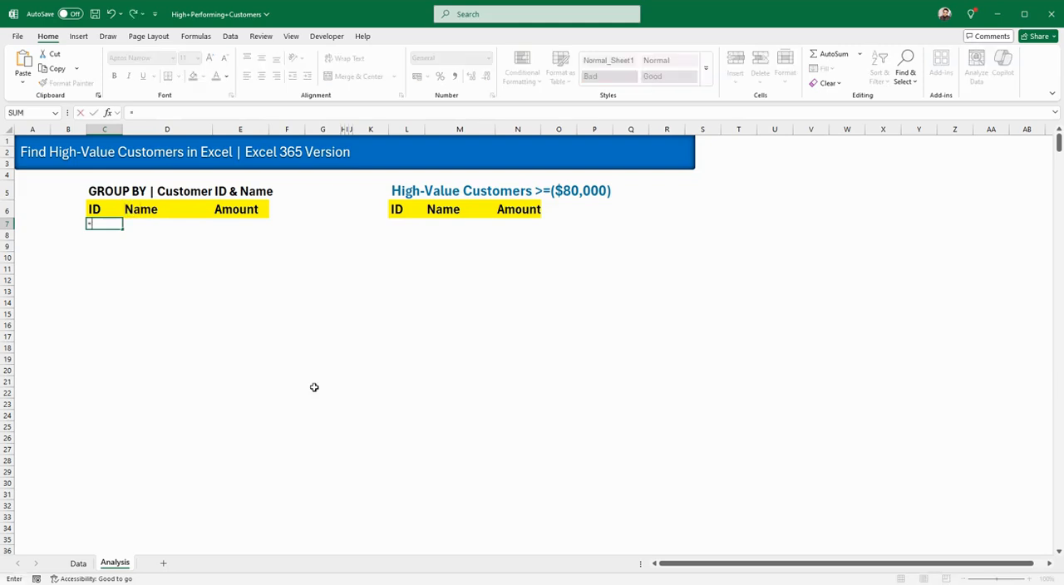
text(groupby)
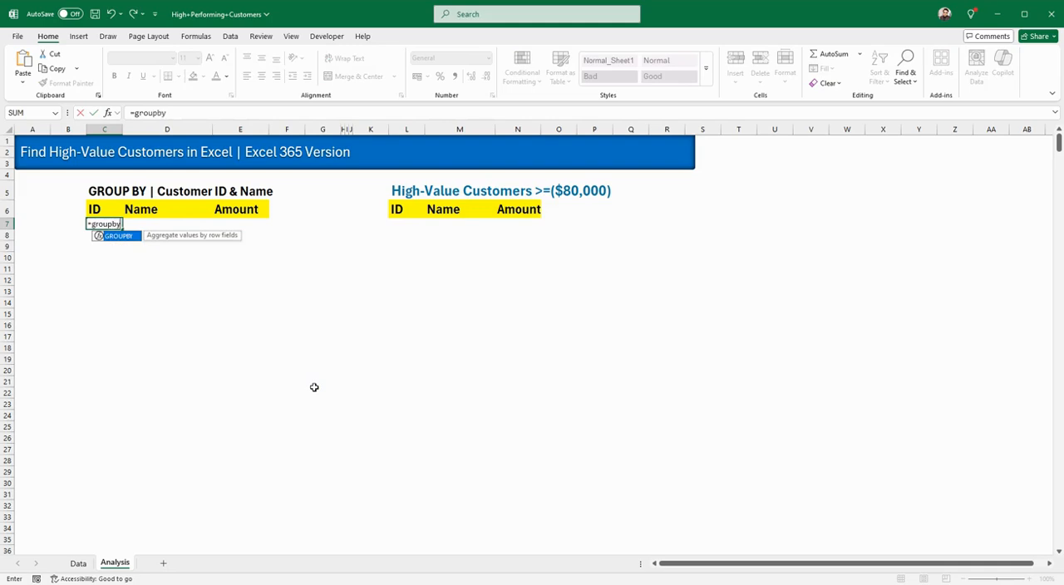
double_click(118, 236)
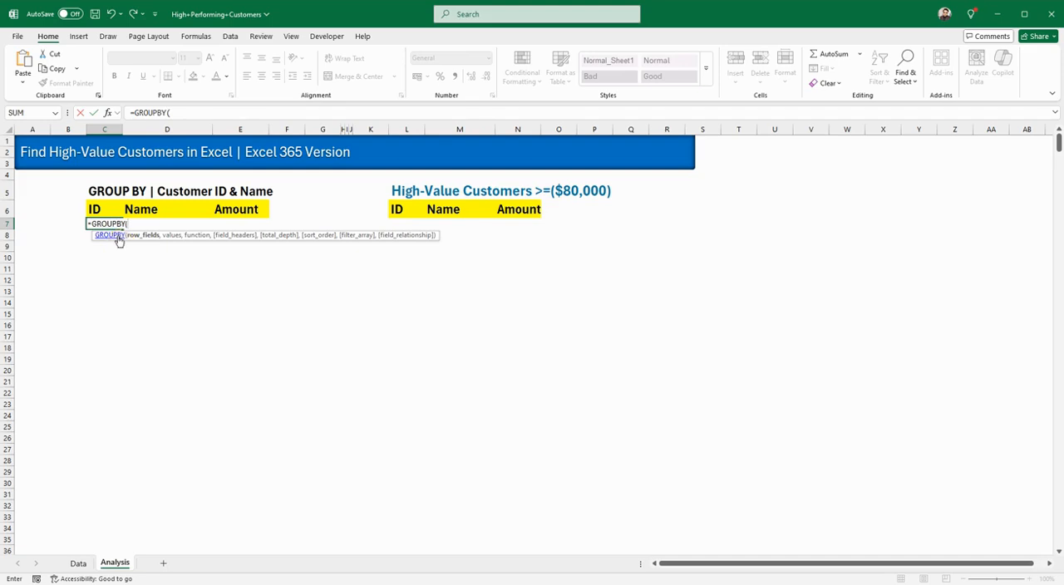
text(data)
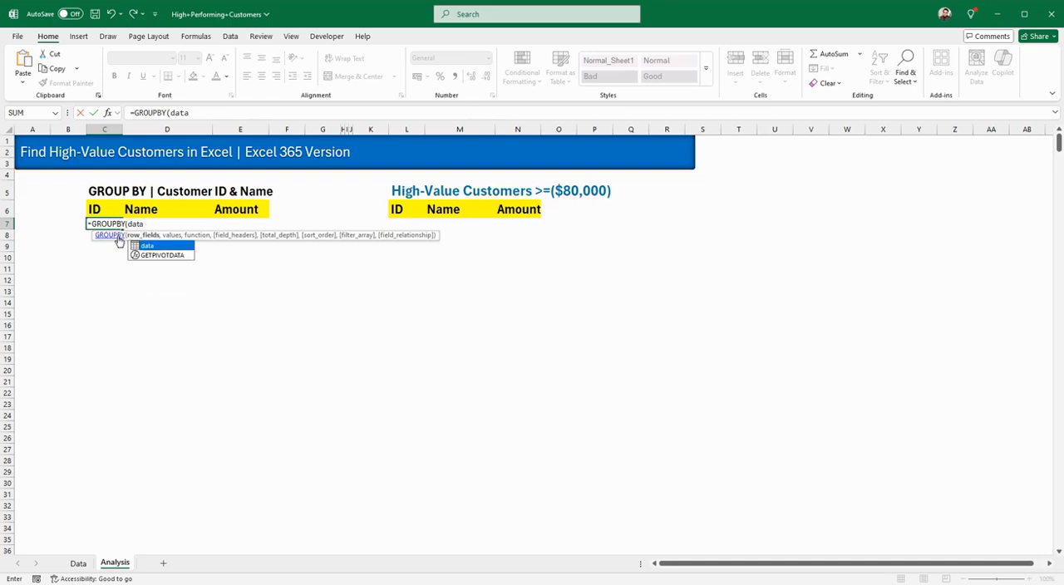
double_click(152, 247)
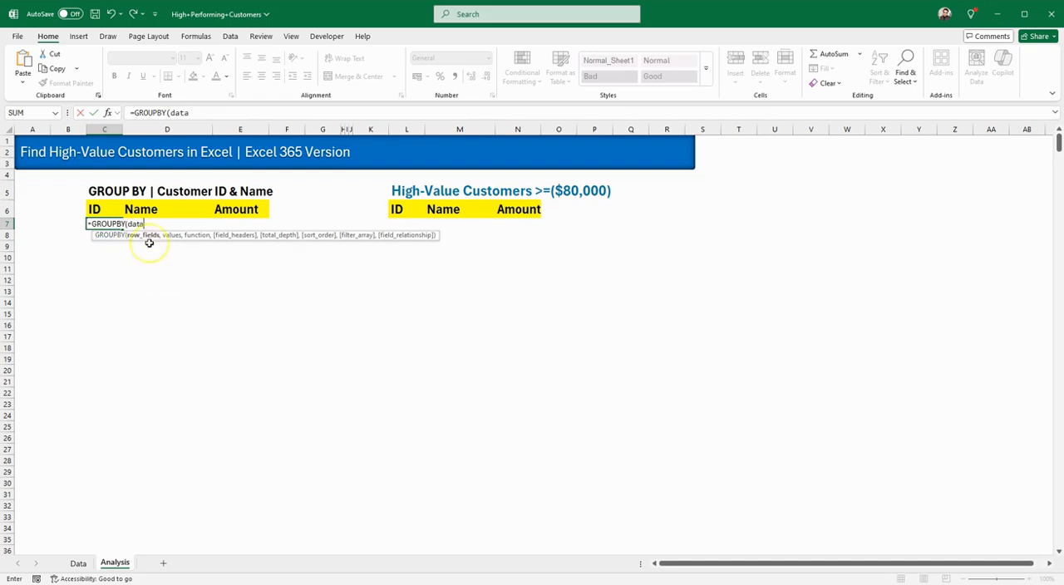
text([)
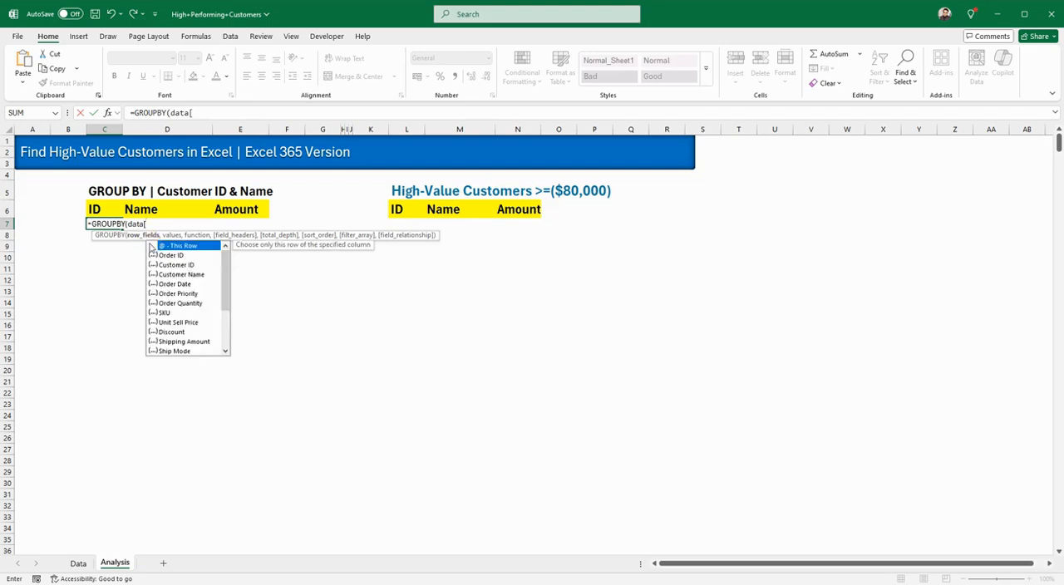
text(cus)
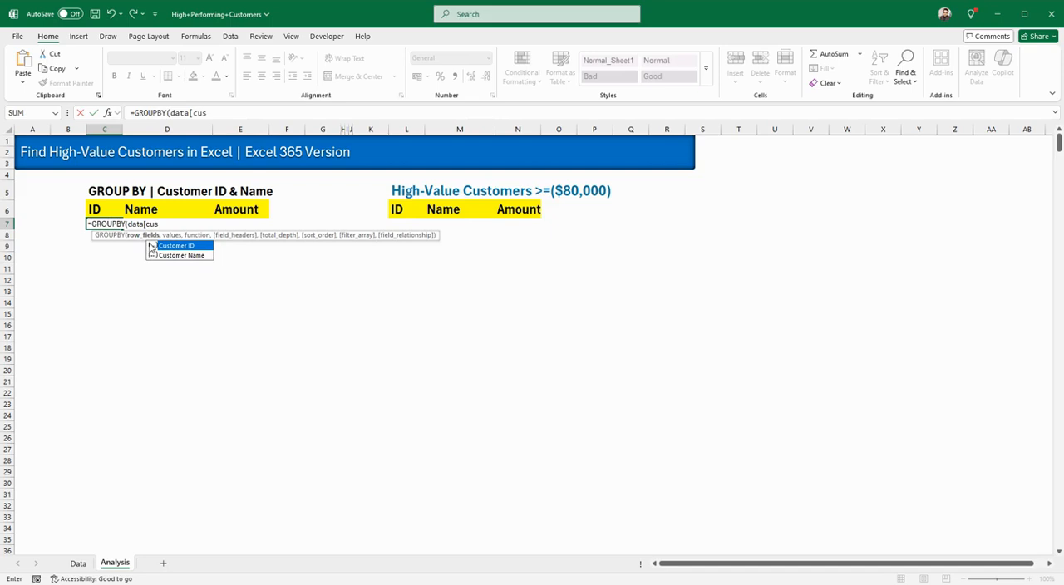
double_click(165, 246)
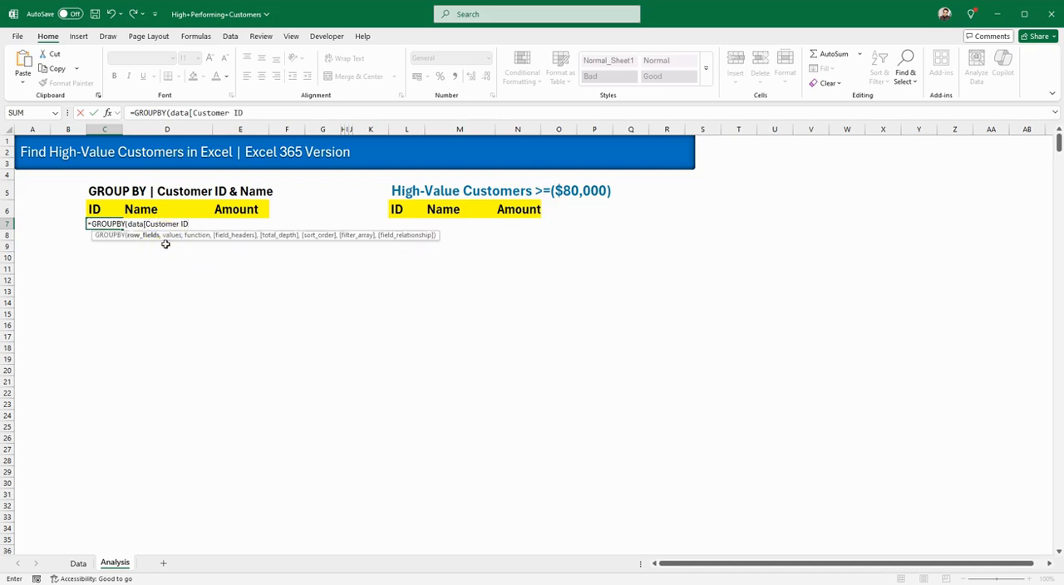
text(],)
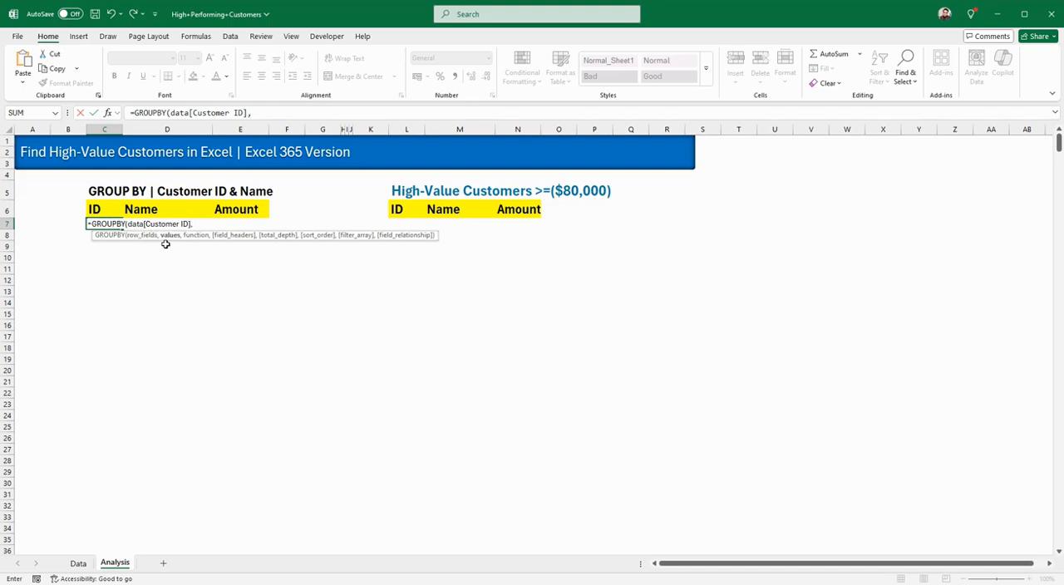
Step: Extend the GROUPBY row fields in C7 to the range data[Customer ID]:data[Customer Name]
key(BackSpace)
text(: data)
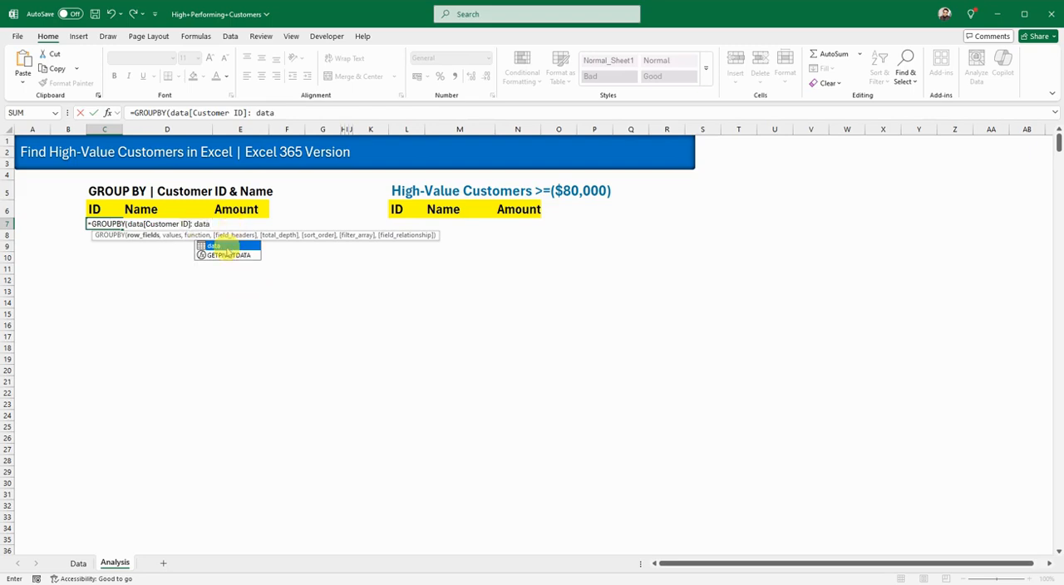
double_click(224, 246)
text([cust)
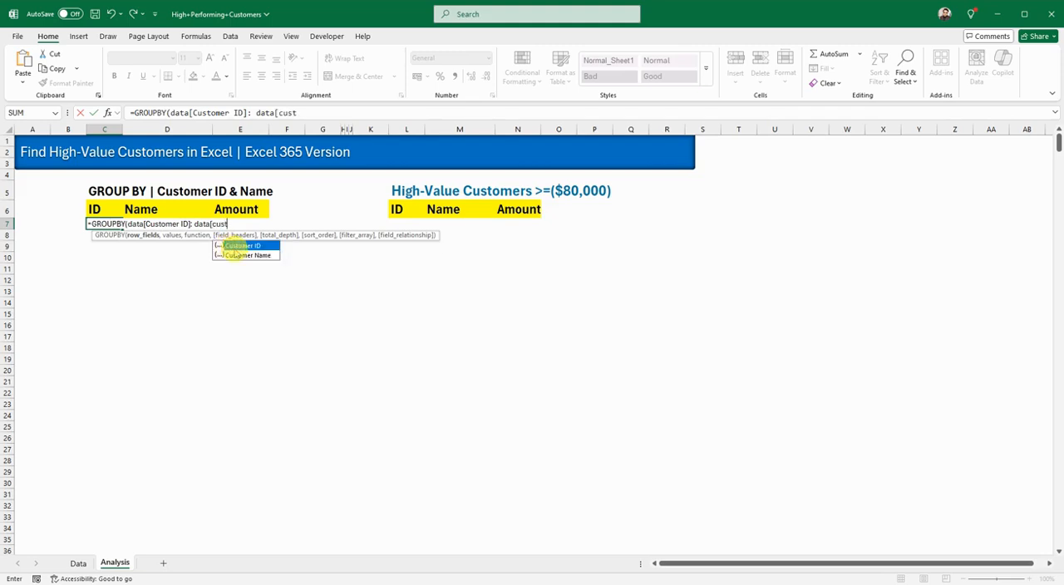
double_click(239, 254)
text(])
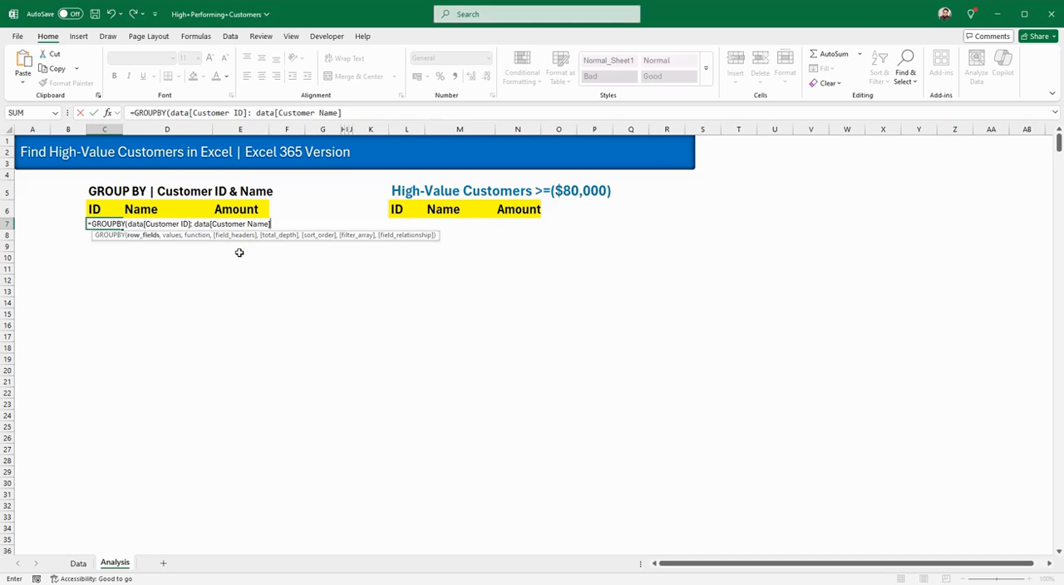
text(, dt)
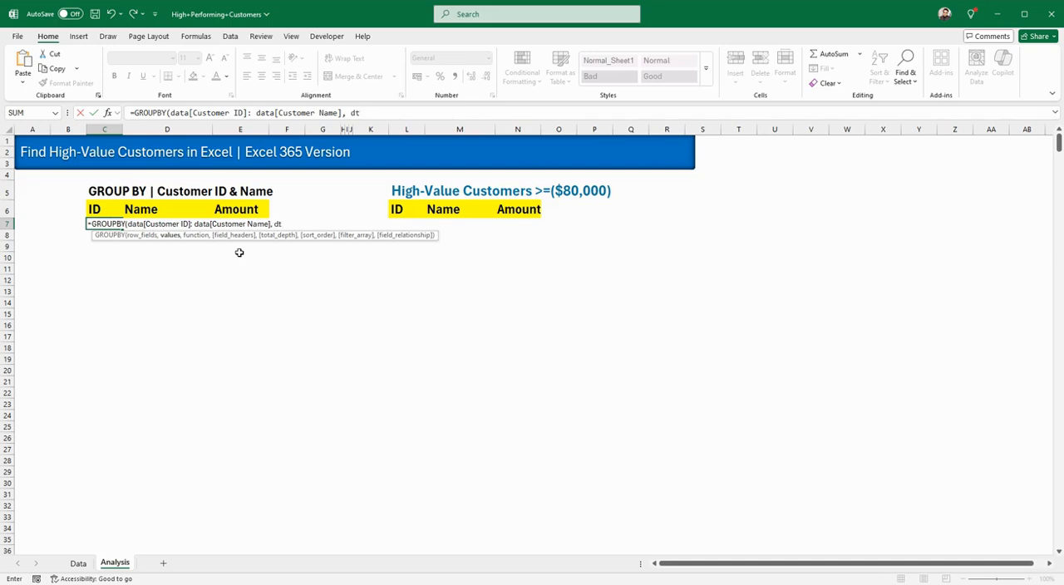
Step: Add data[Order Amount] as the values argument of the GROUPBY formula
key(BackSpace)
text(ata)
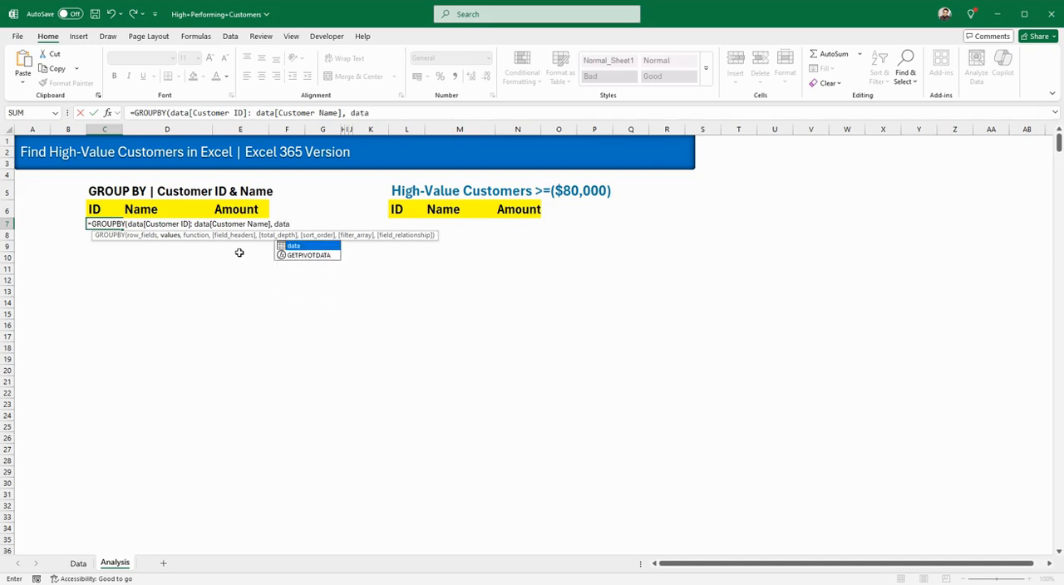
text([order)
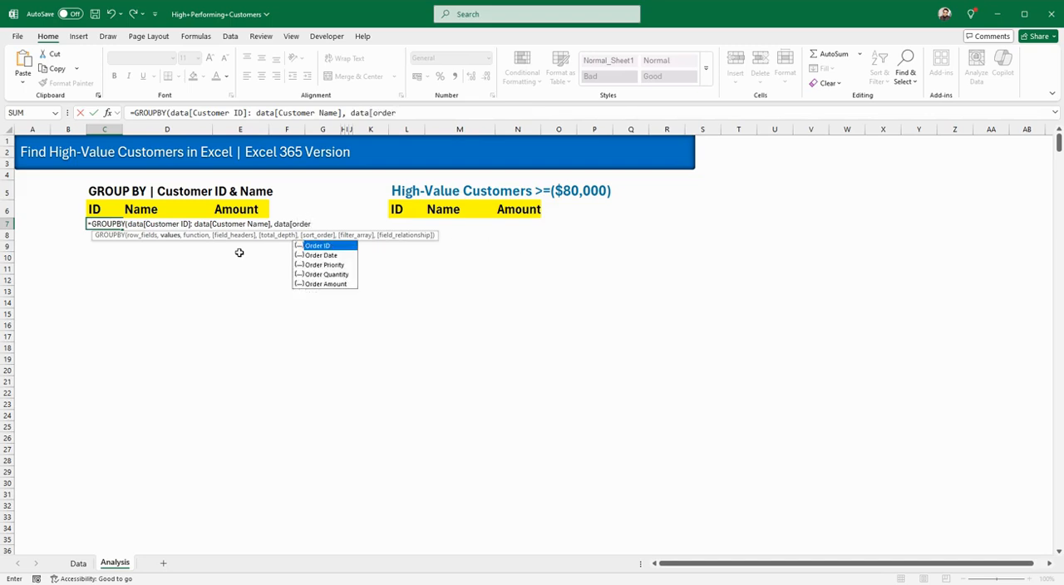
double_click(310, 283)
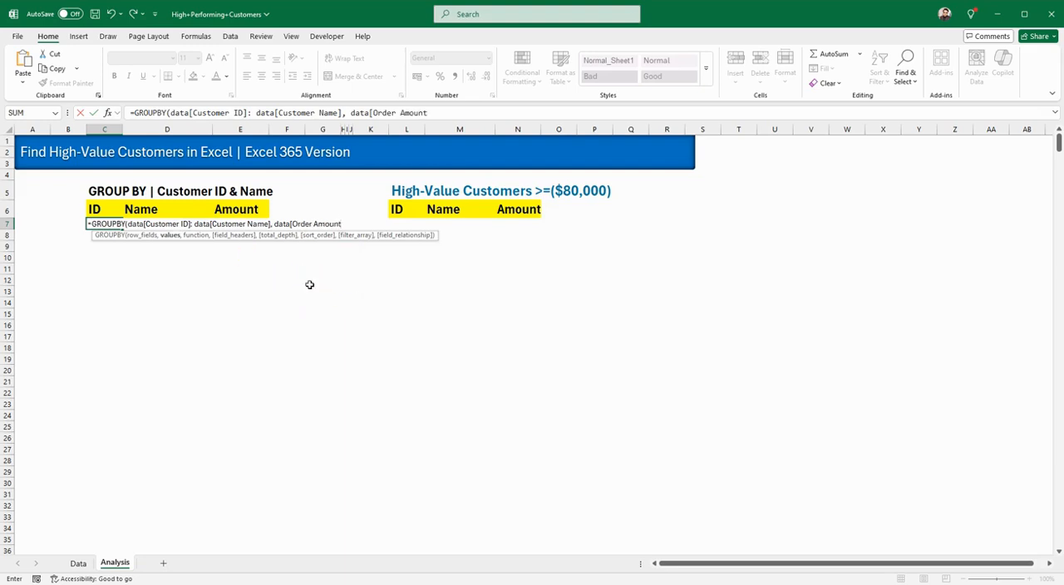
Step: Complete the GROUPBY formula with the SUM function, field headers left blank and total depth 0 for no totals
text(,)
key(BackSpace)
double_click(386, 245)
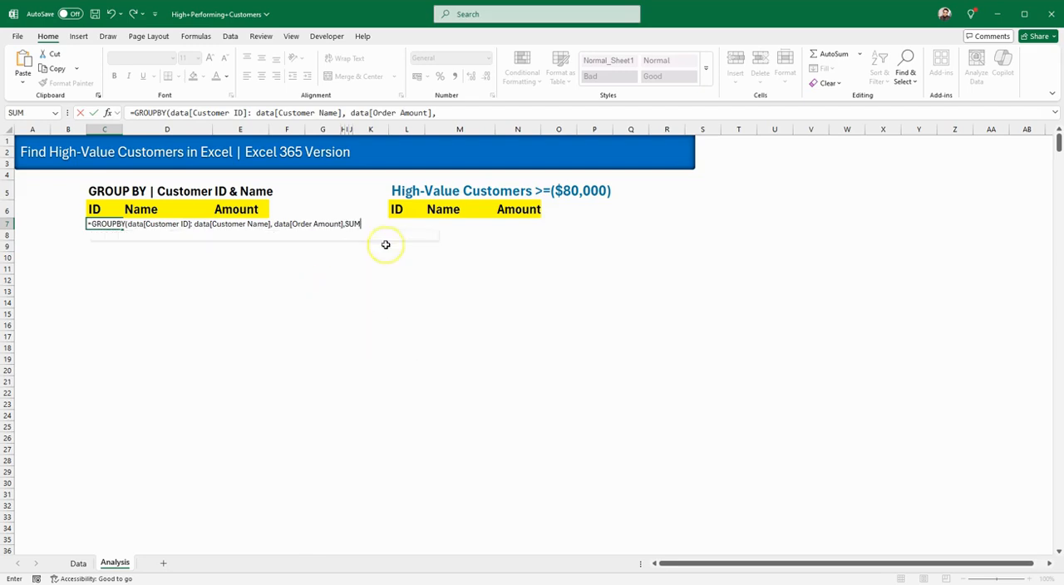
text(,)
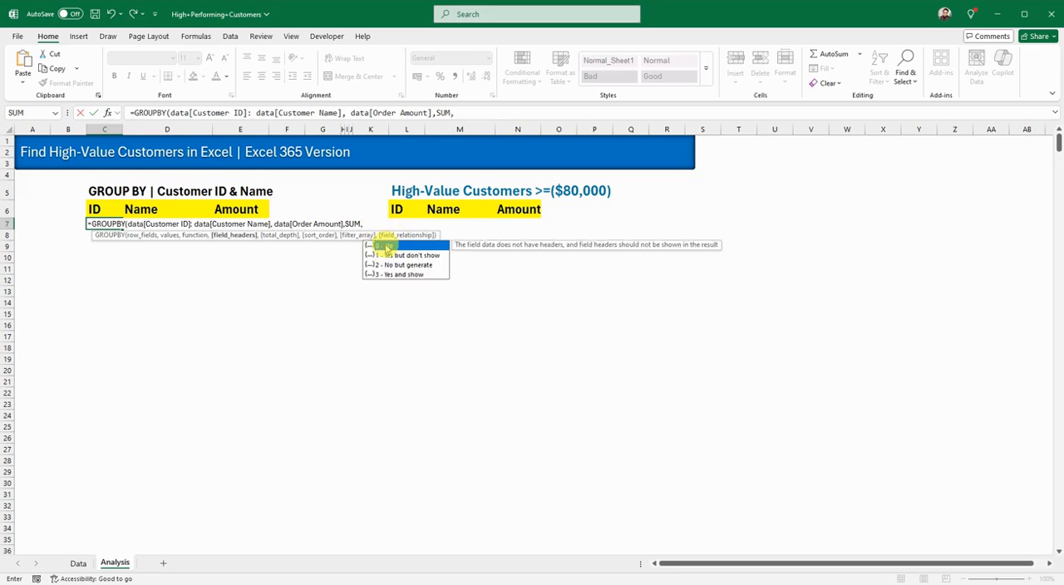
text(,)
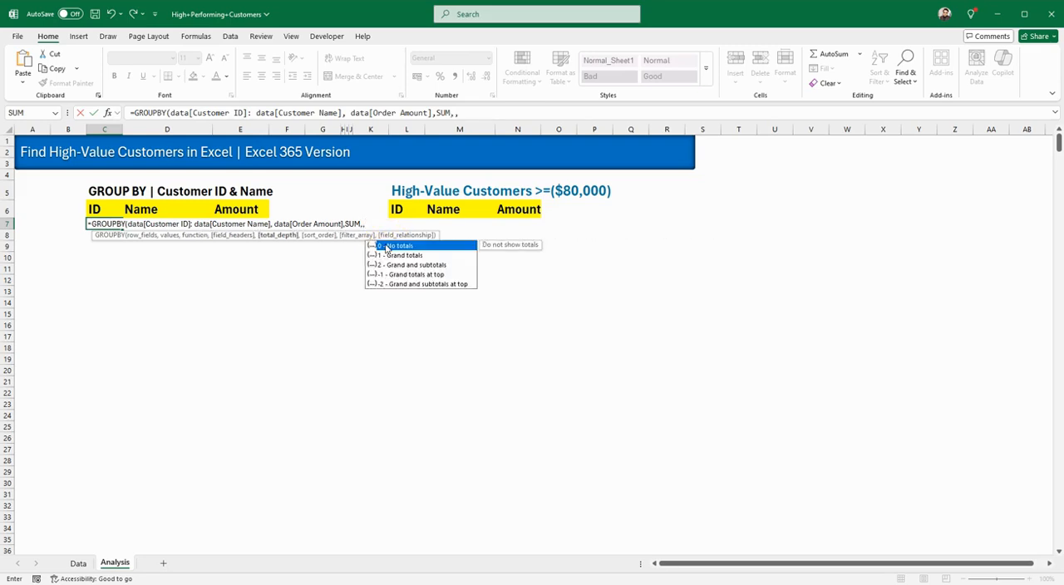
double_click(416, 245)
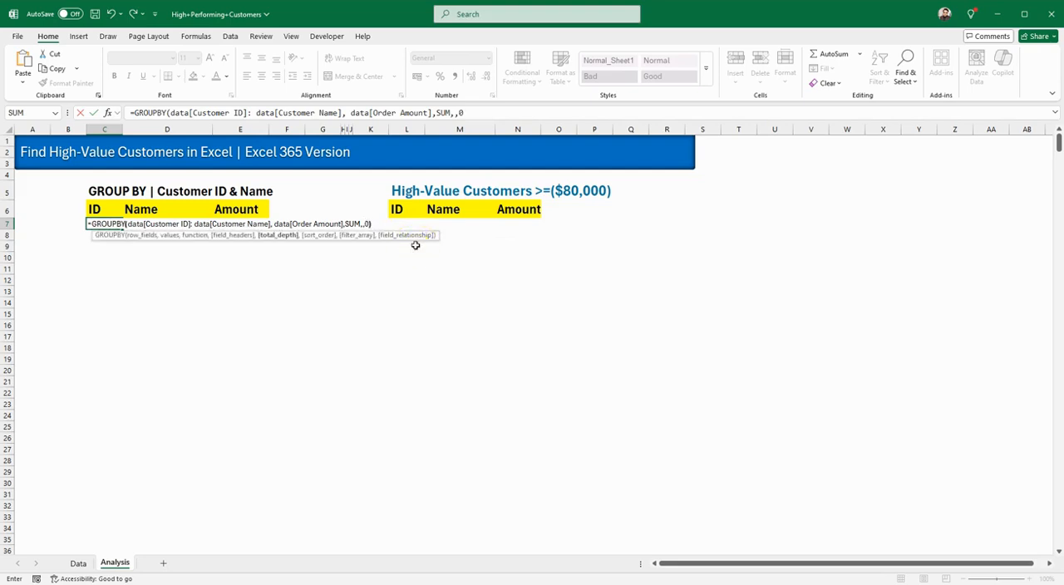
key(Return)
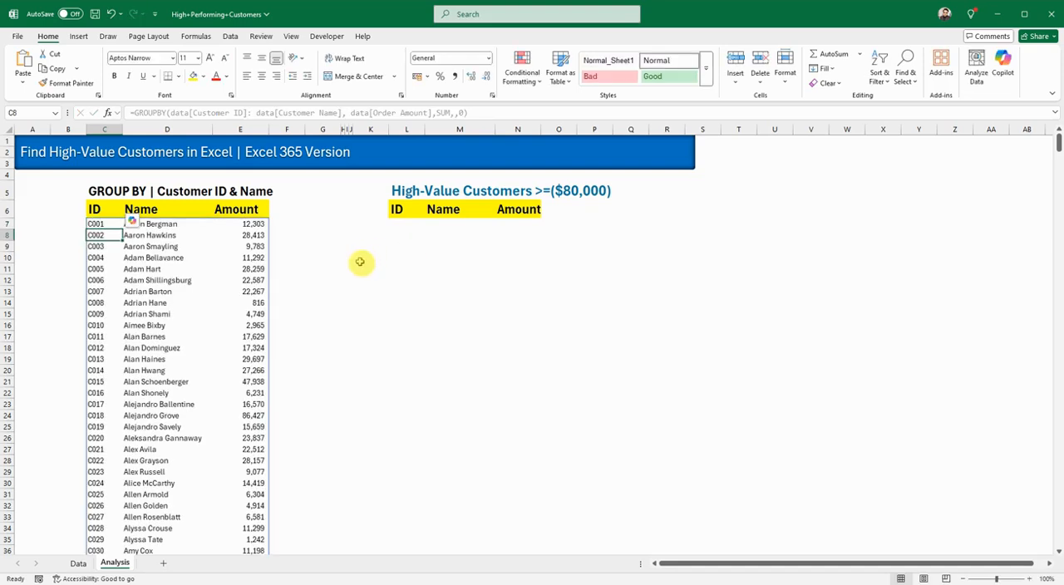
Step: Copy the prepared formula text =SORT(FILTER(C7#, E7:E801>=80000),3,-1) from cell L42 after looking through the grouped totals
click(322, 303)
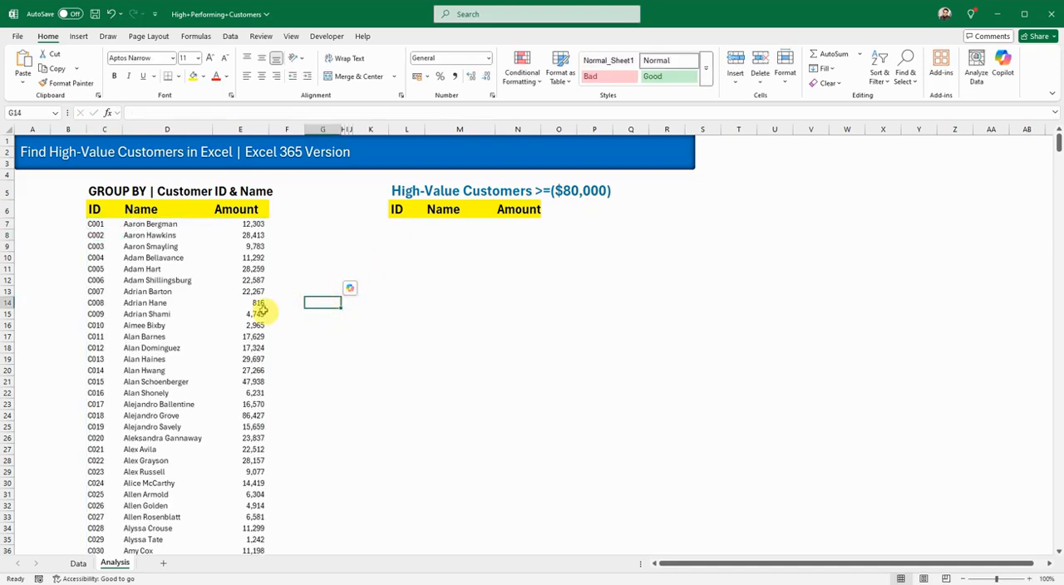
scroll(254, 390, down, 15)
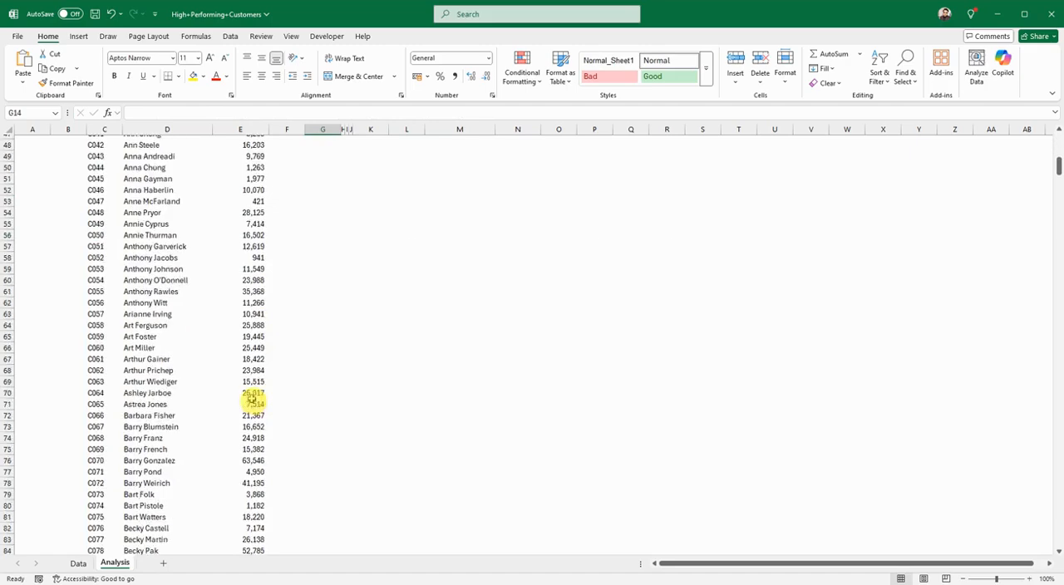
scroll(253, 401, up, 12)
scroll(255, 405, up, 4)
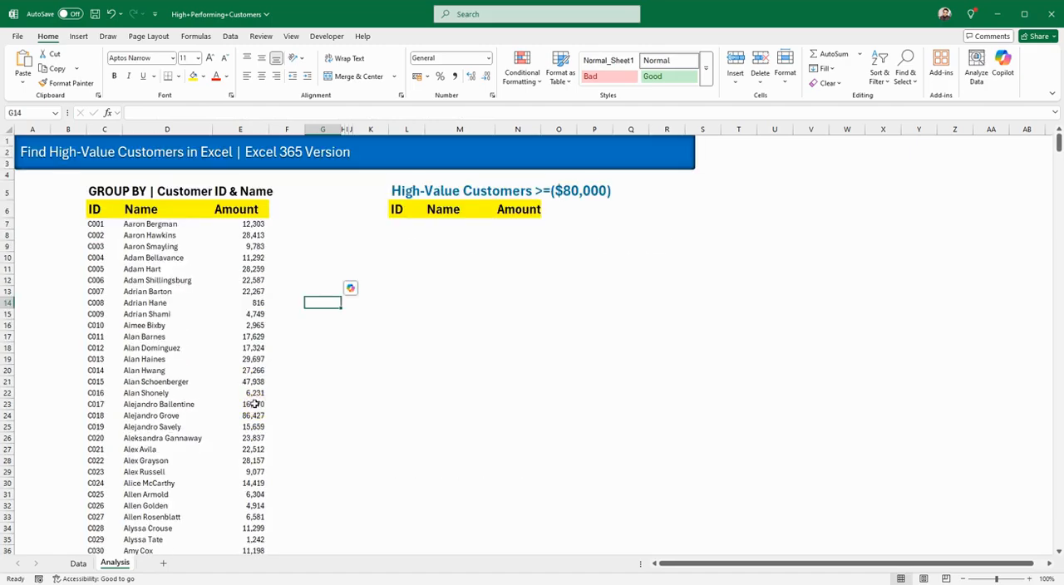
click(403, 221)
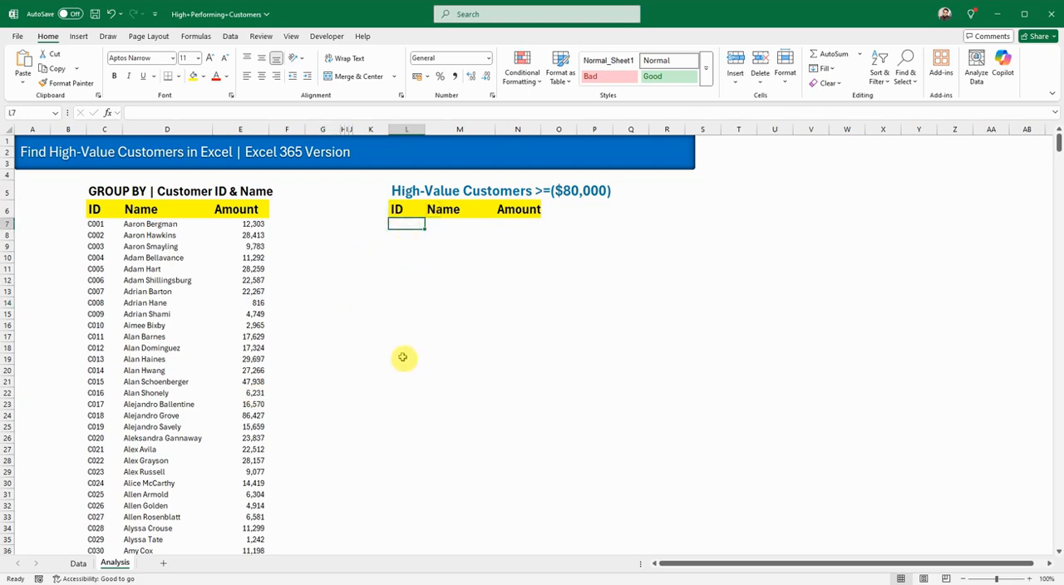
scroll(402, 357, down, 4)
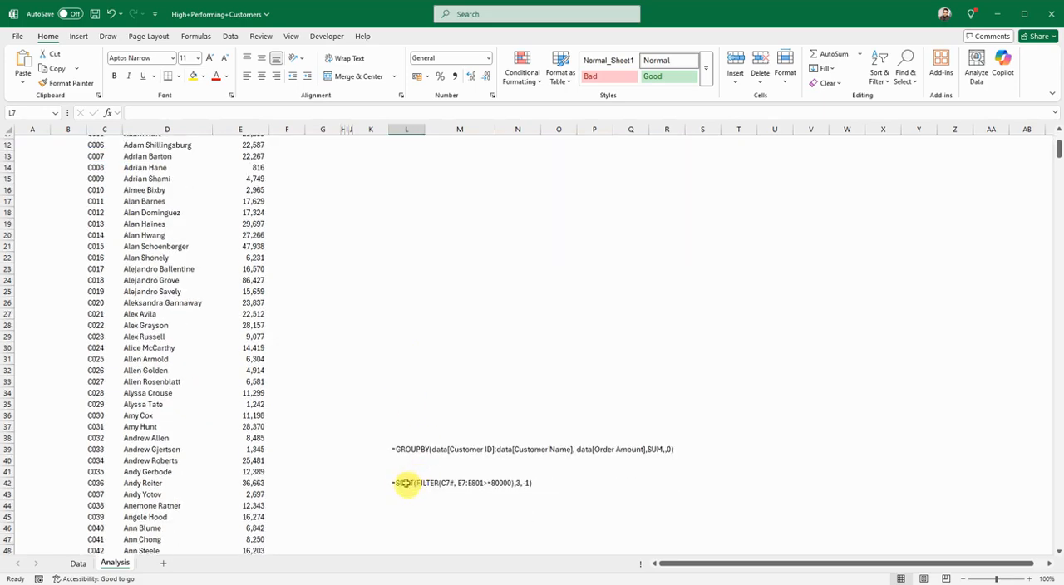
double_click(406, 483)
drag(390, 482, 538, 482)
key(ctrl+c)
key(Escape)
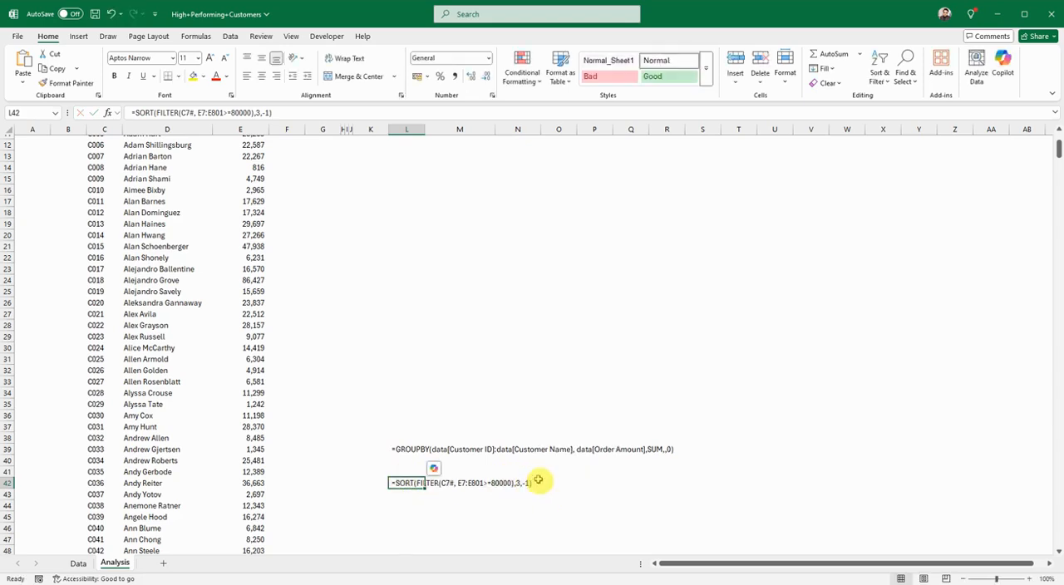
Step: Paste the copied SORT and FILTER formula into cell L7 under the High-Value Customers ID header
click(557, 302)
scroll(438, 344, up, 4)
click(396, 225)
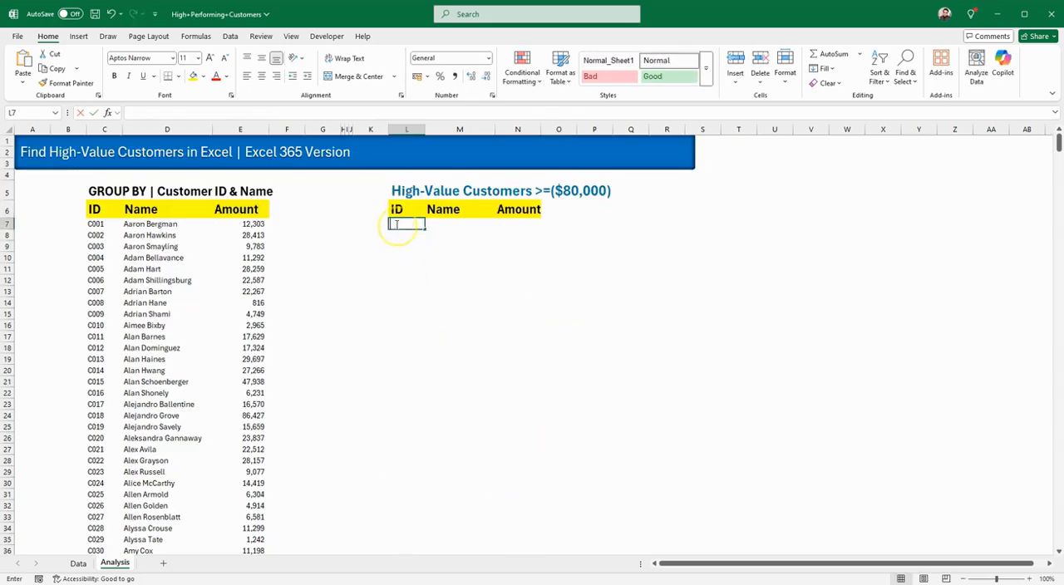
double_click(396, 225)
key(ctrl+v)
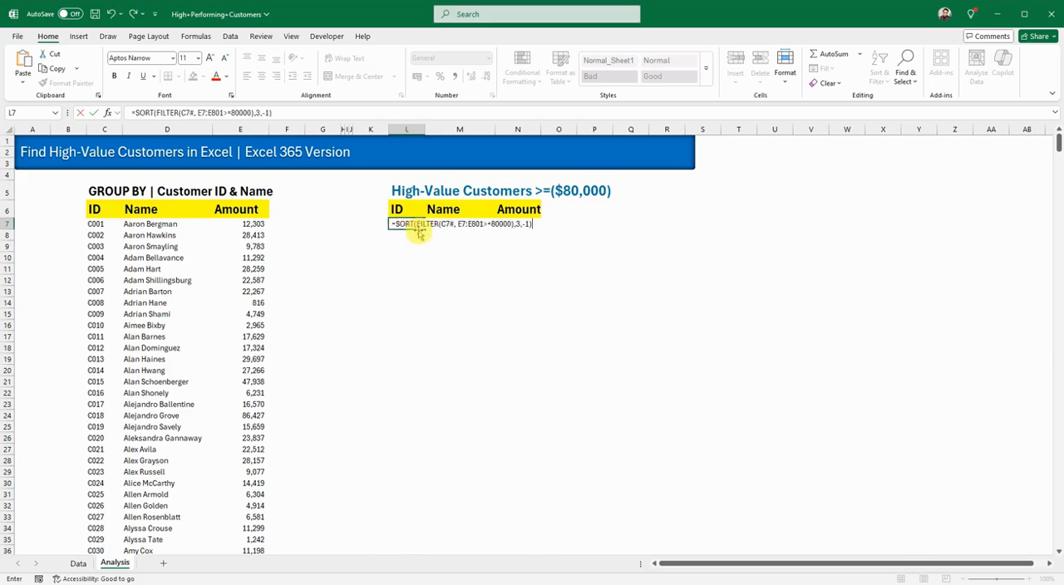
Step: Strip the SORT wrapper and its 3,-1 arguments from L7, leaving =FILTER(C7#, E7:E801>=80000)
key(BackSpace)
key(BackSpace)
key(BackSpace)
key(BackSpace)
key(BackSpace)
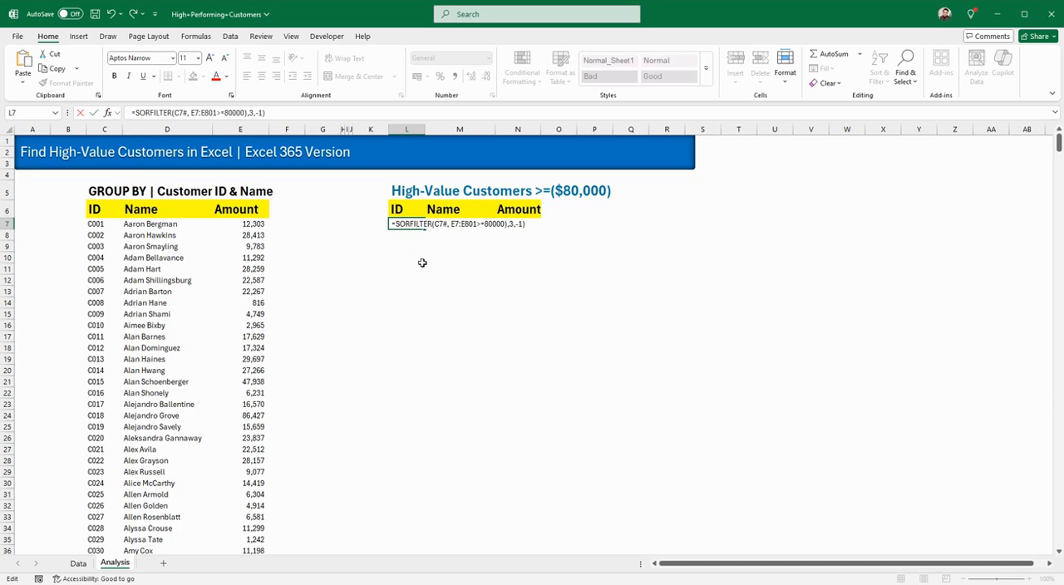
key(BackSpace)
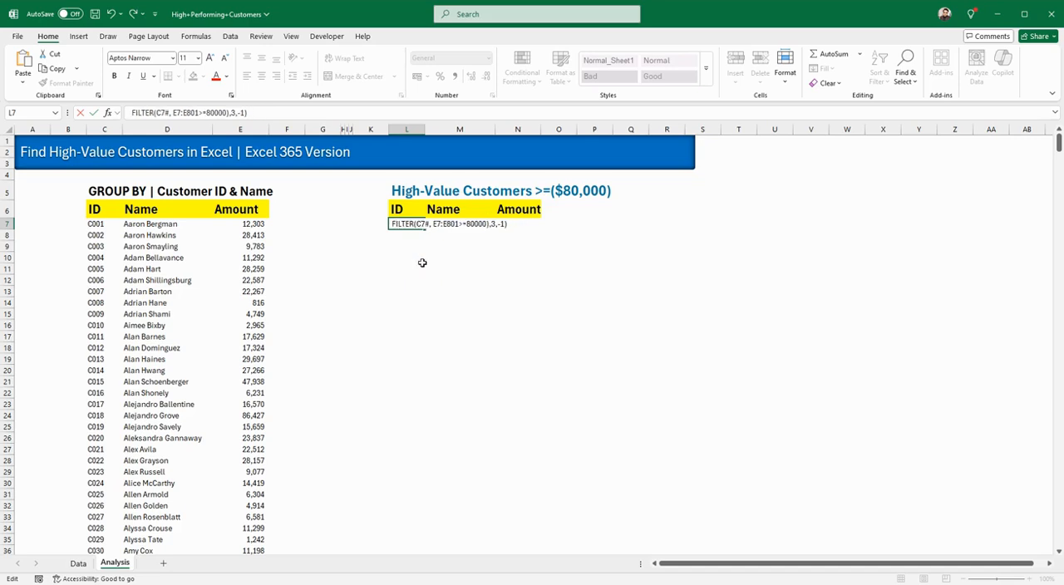
text(=)
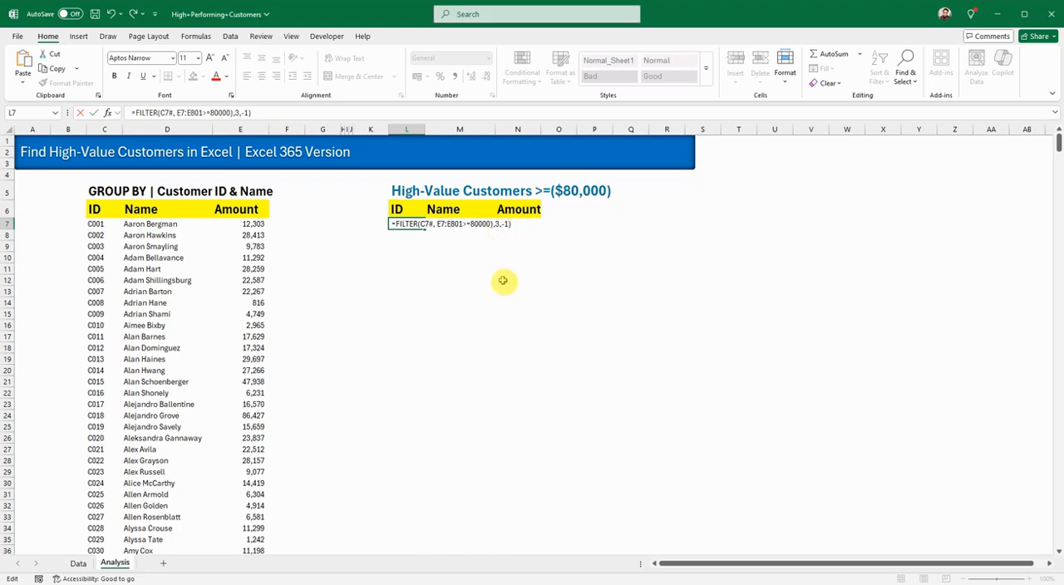
key(BackSpace)
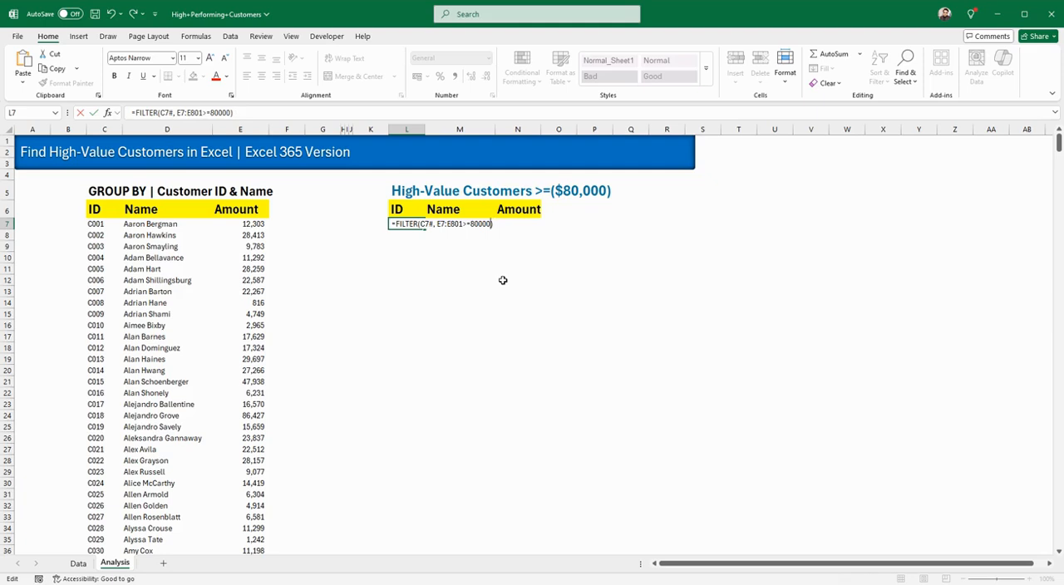
Step: Review the FILTER formula's array and include arguments, commit it in L7, and check the returned Amount values
click(425, 225)
click(390, 224)
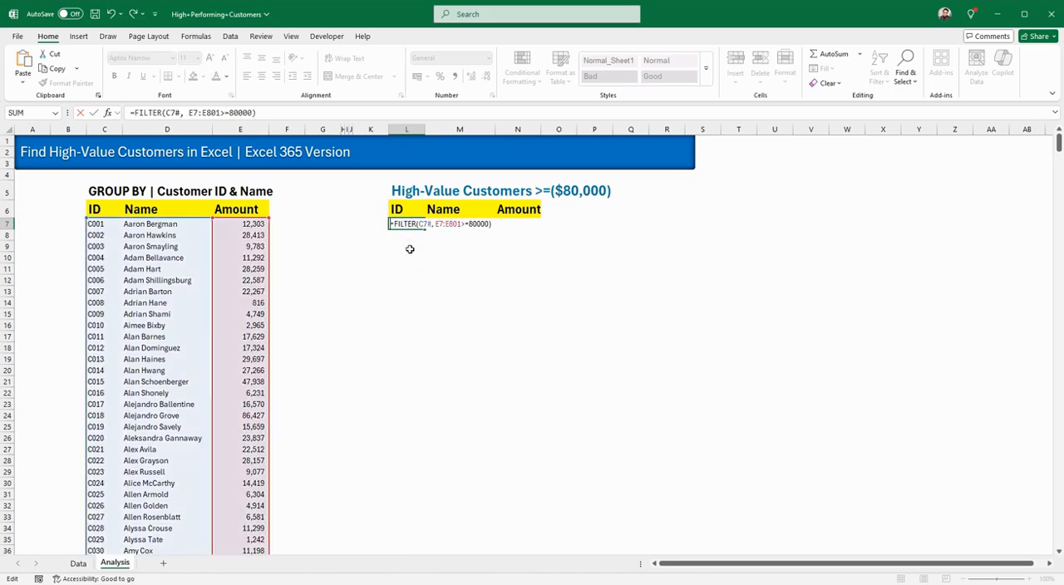
click(427, 225)
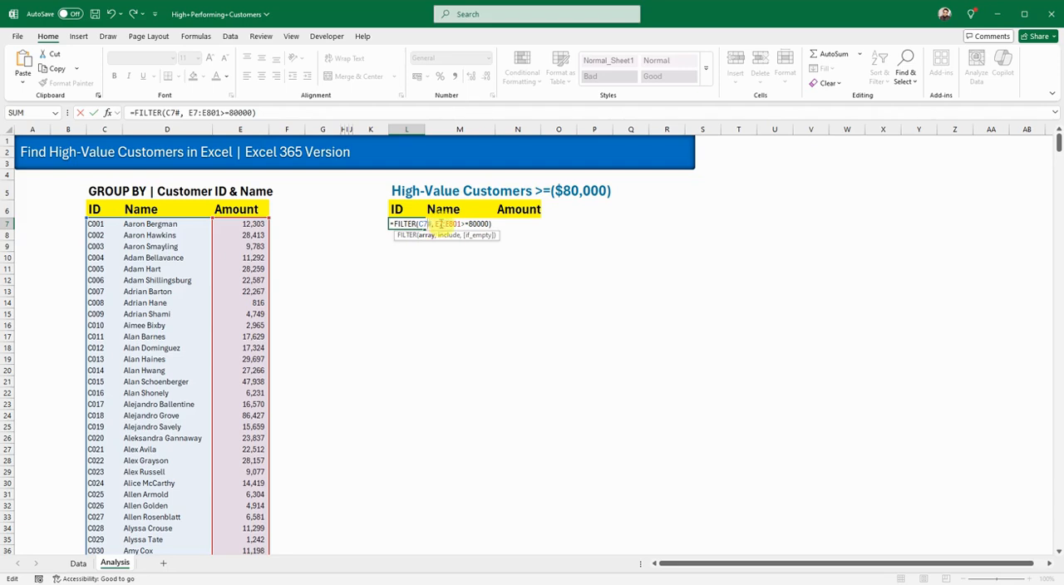
click(441, 224)
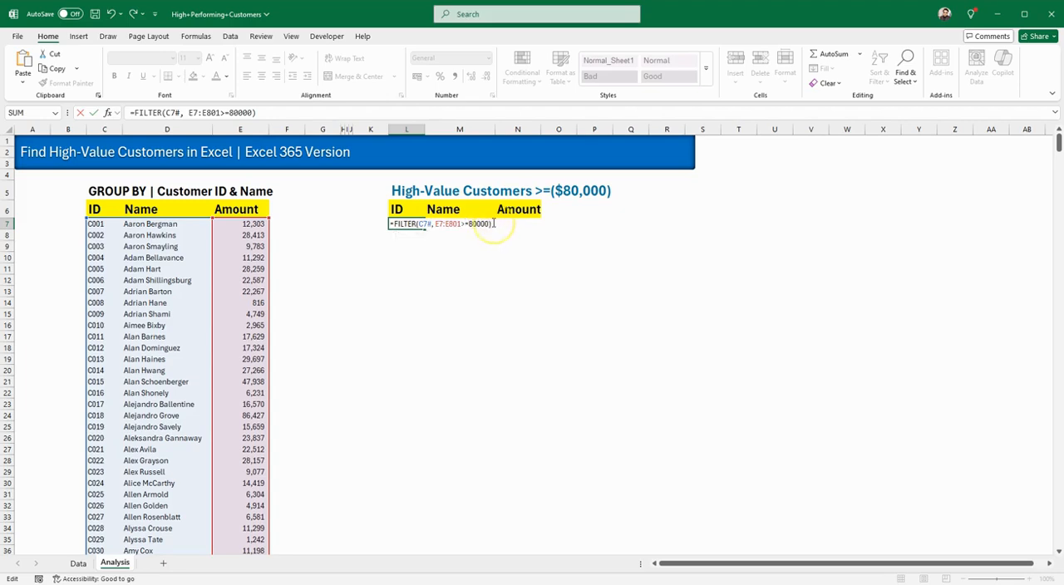
key(Return)
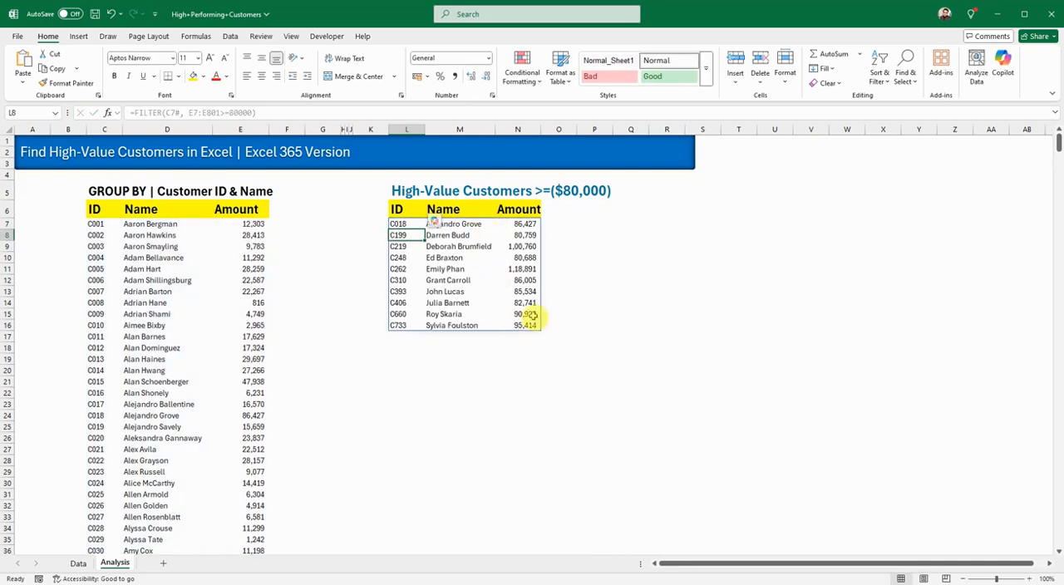
drag(522, 225, 530, 326)
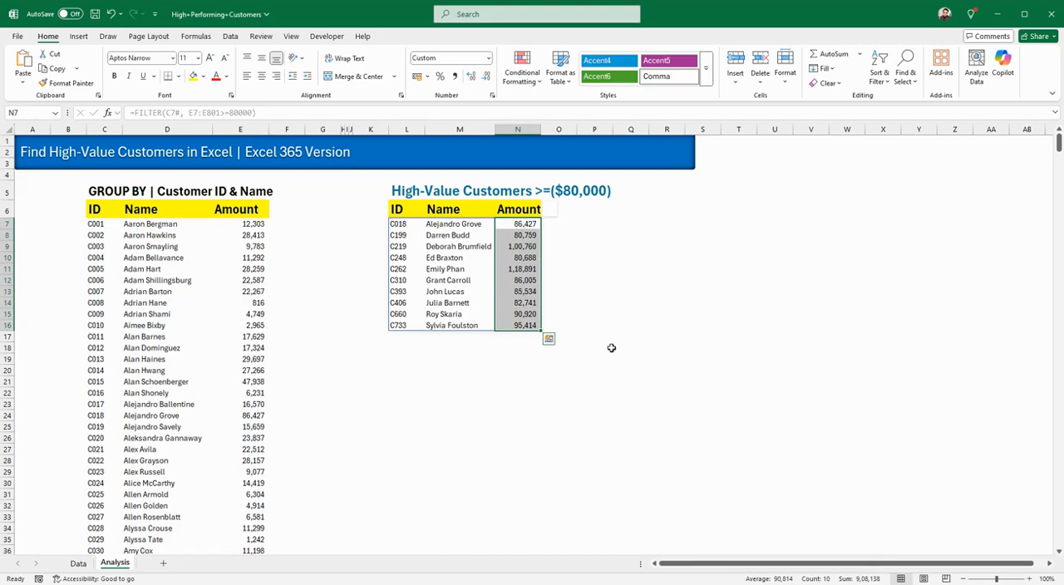
Step: Reopen the formula in L7 and wrap its FILTER expression with the opening of a SORT function
click(404, 226)
double_click(401, 228)
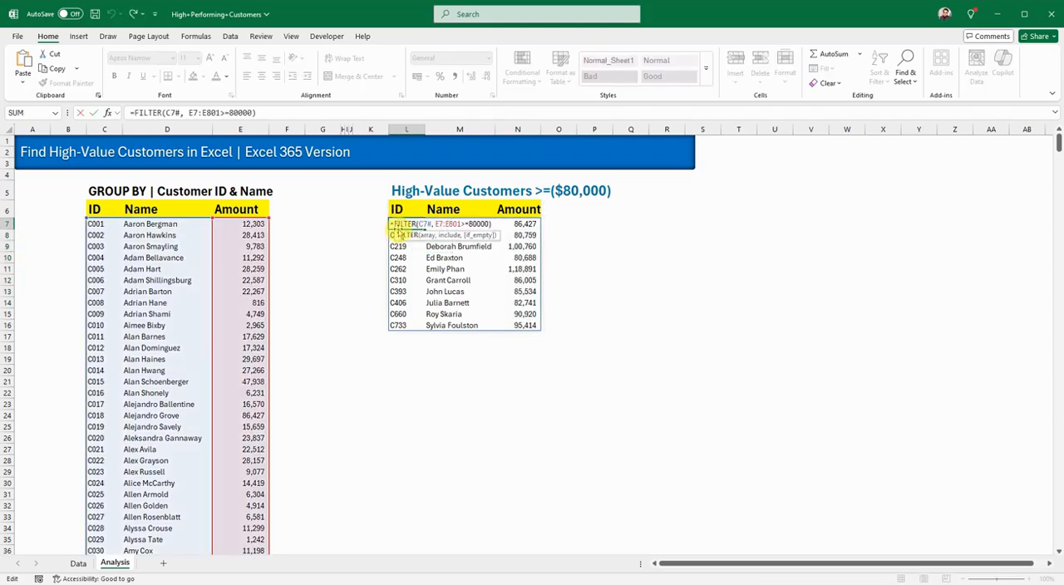
click(392, 225)
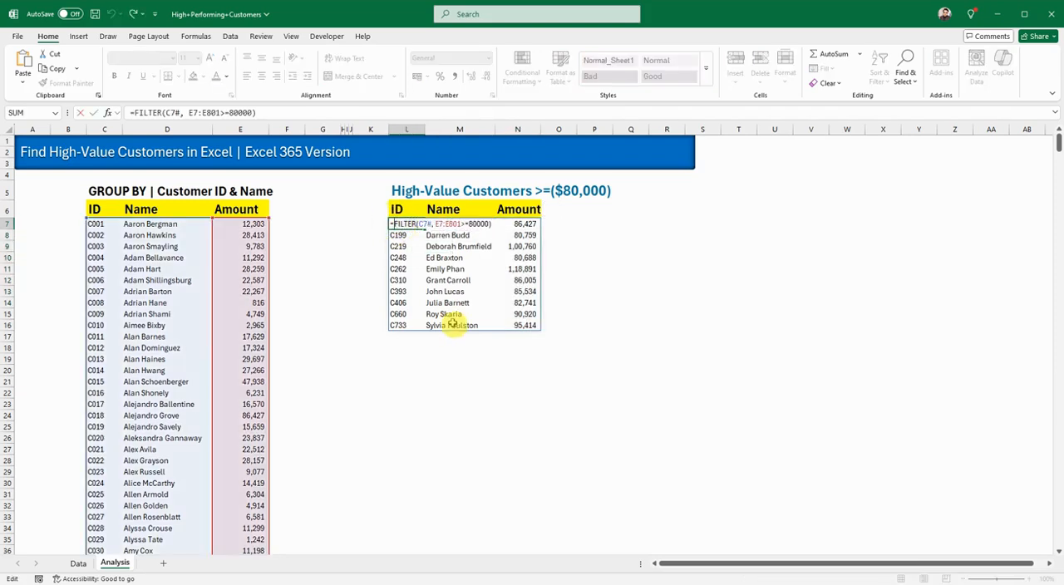
text(Sort)
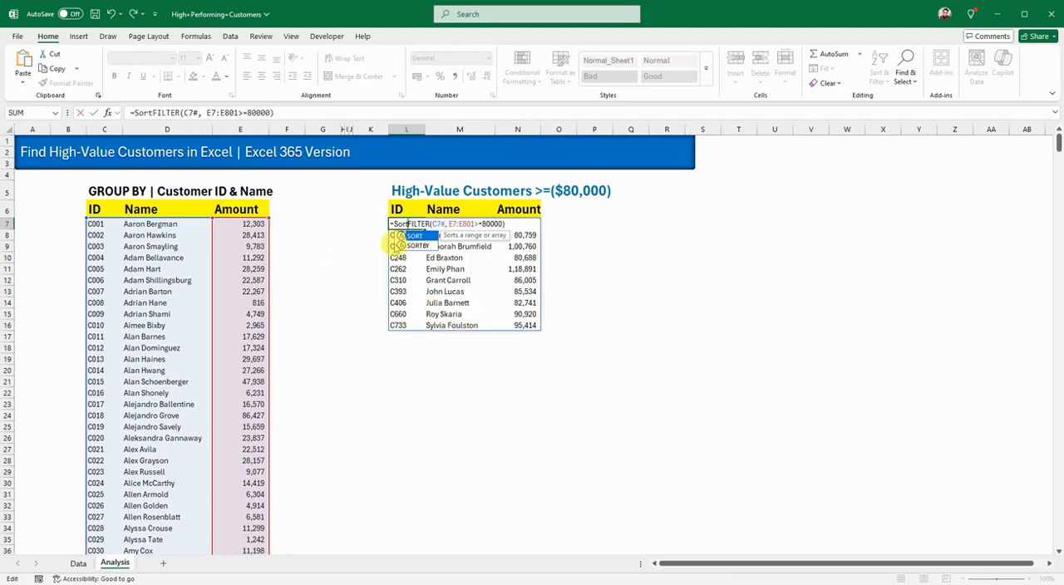
double_click(414, 236)
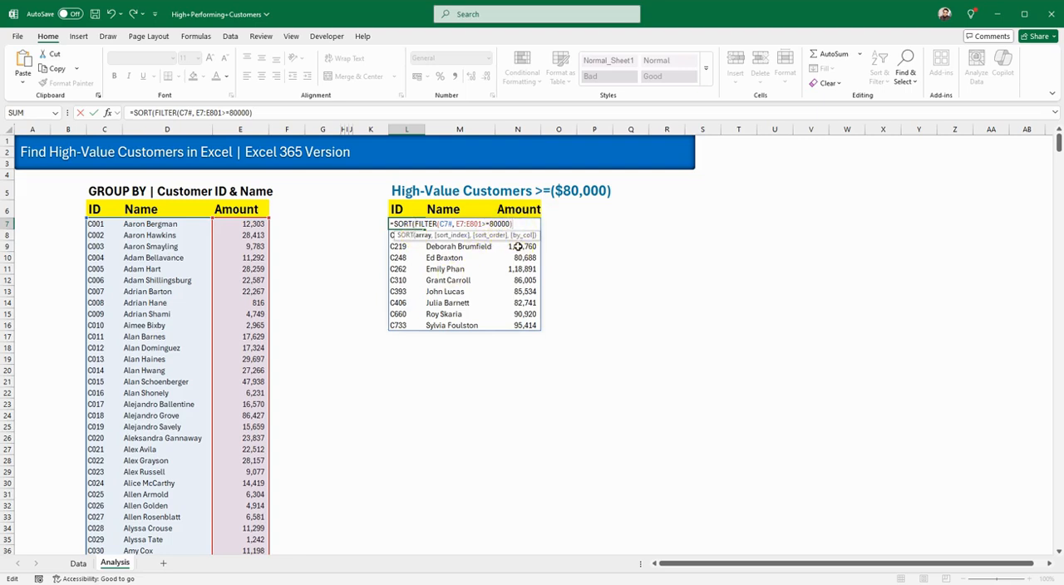
Step: Complete the SORT with sort index 3 and descending order -1, commit it in L7, and check the sorted Amount values
text(,)
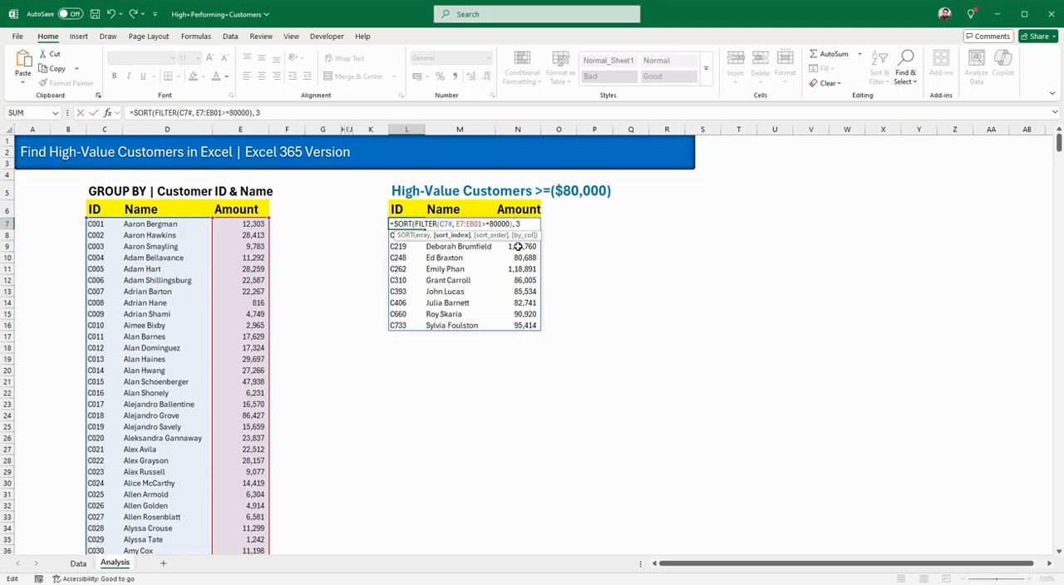
text( 3,)
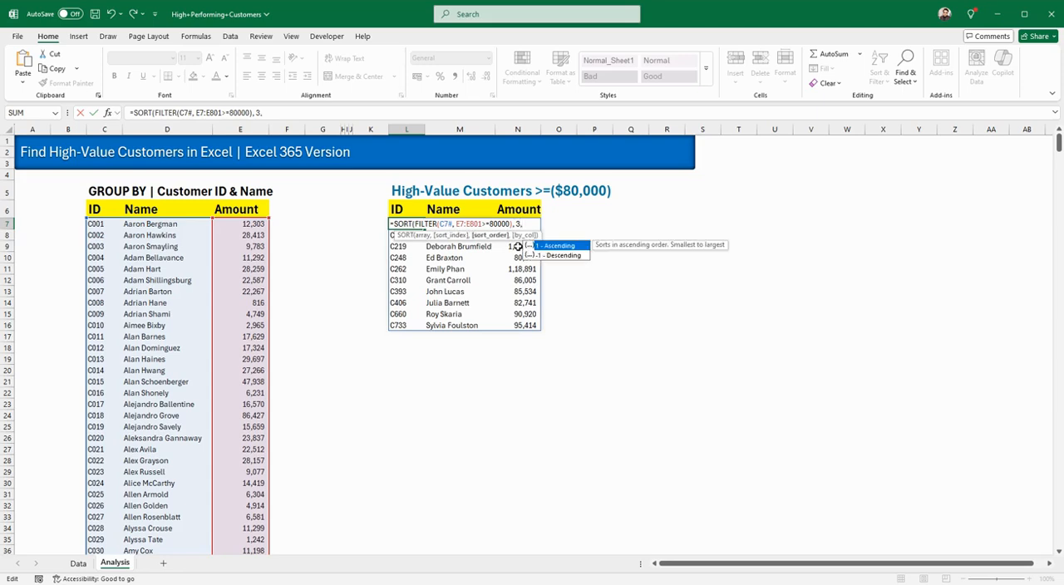
double_click(556, 254)
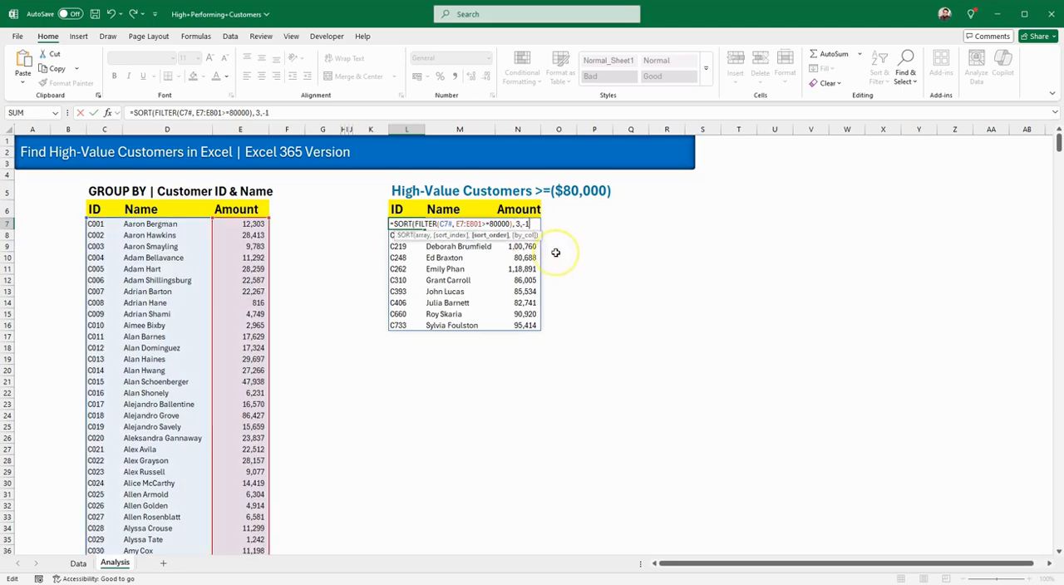
key(Return)
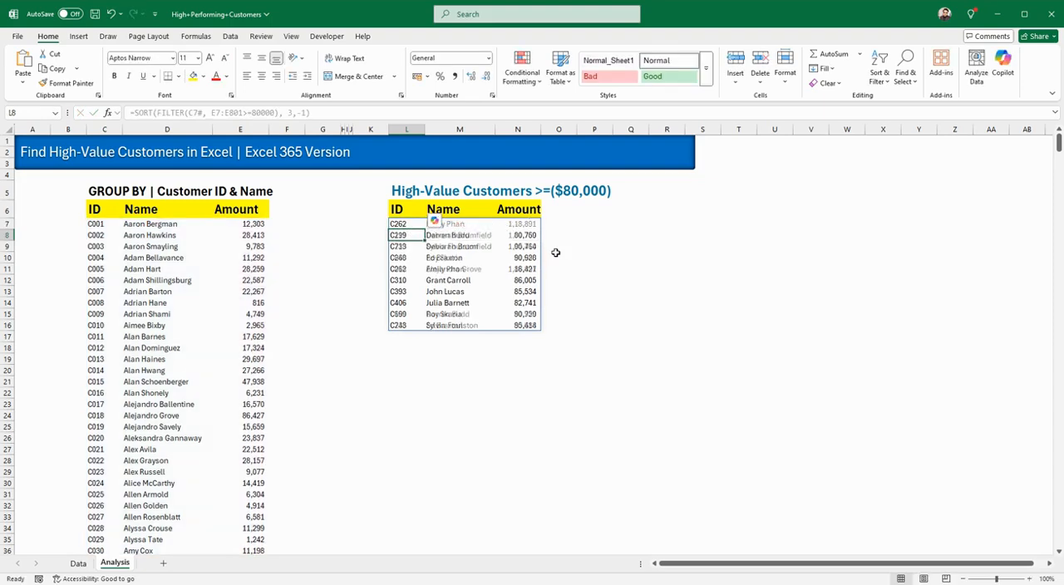
click(562, 334)
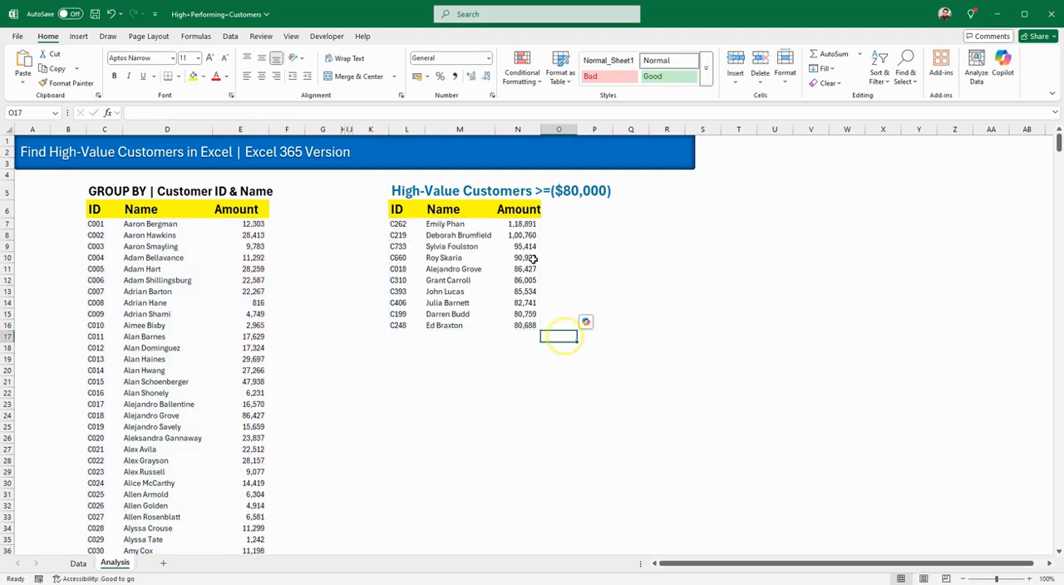
drag(522, 224, 527, 327)
click(694, 302)
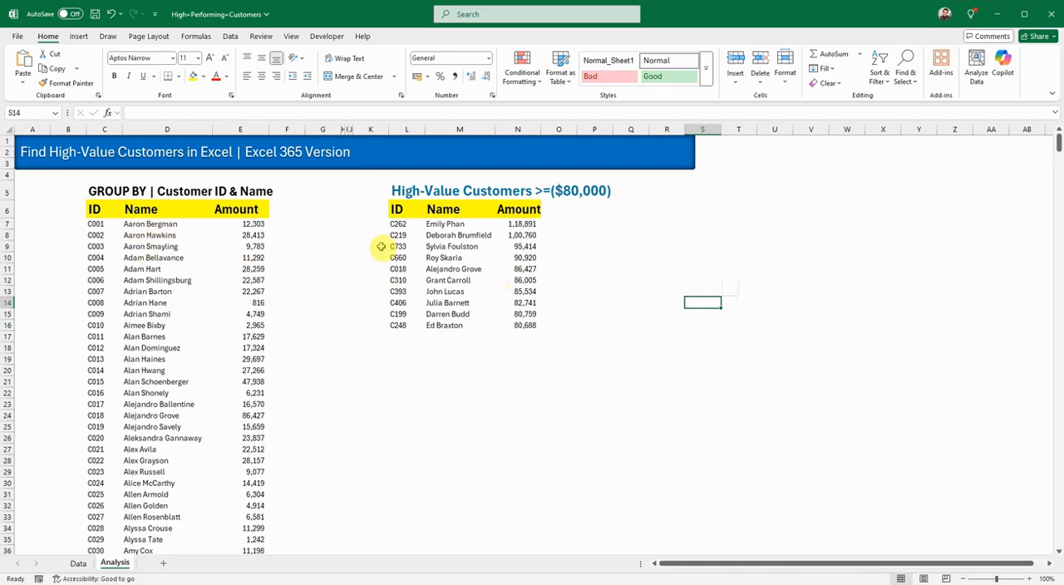
Step: Create a PivotTable on a new worksheet from the entire data table on the Data sheet
key(ctrl+Page_Up)
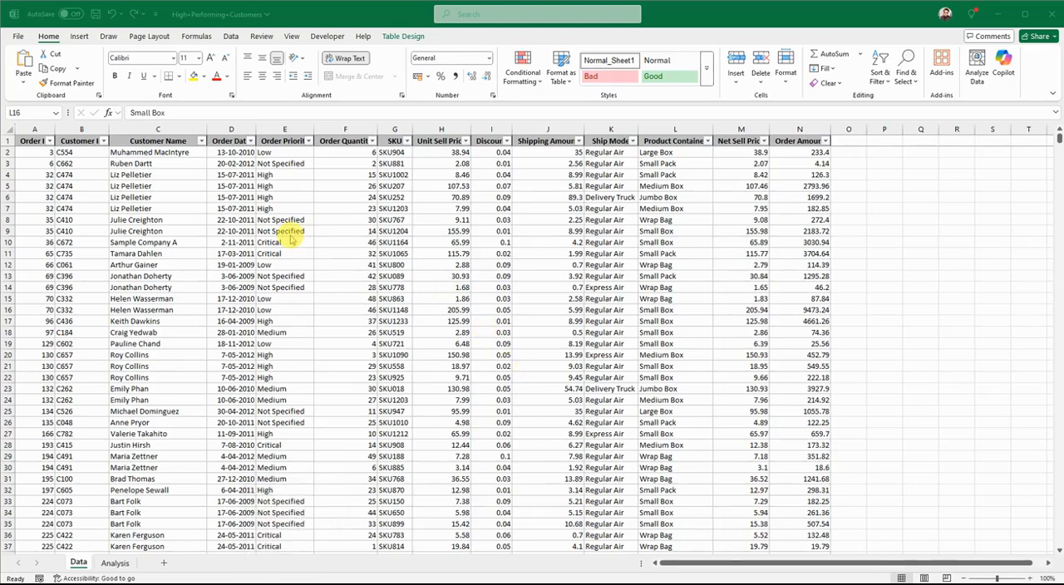
key(ctrl+a)
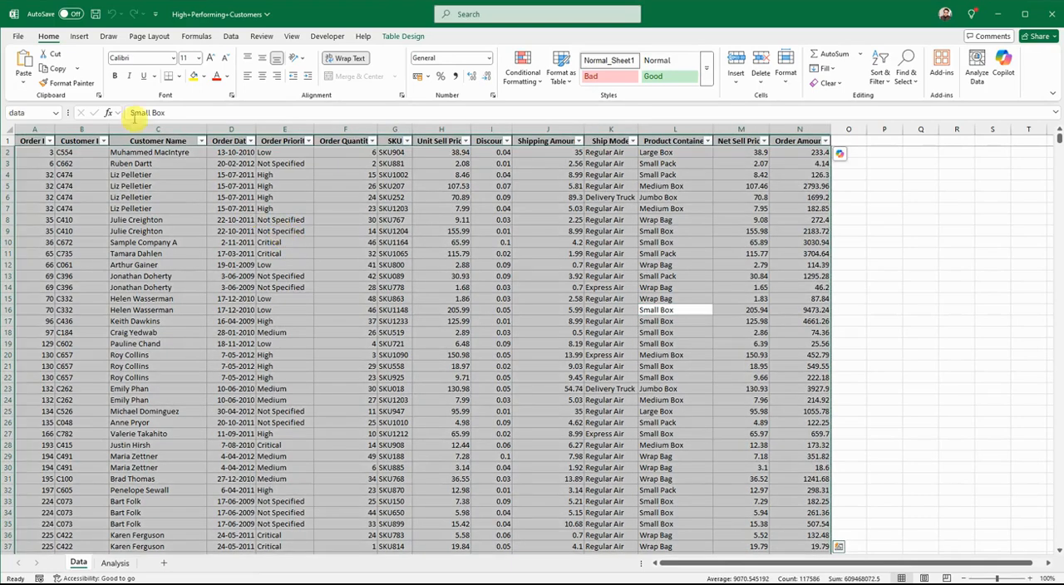
click(79, 36)
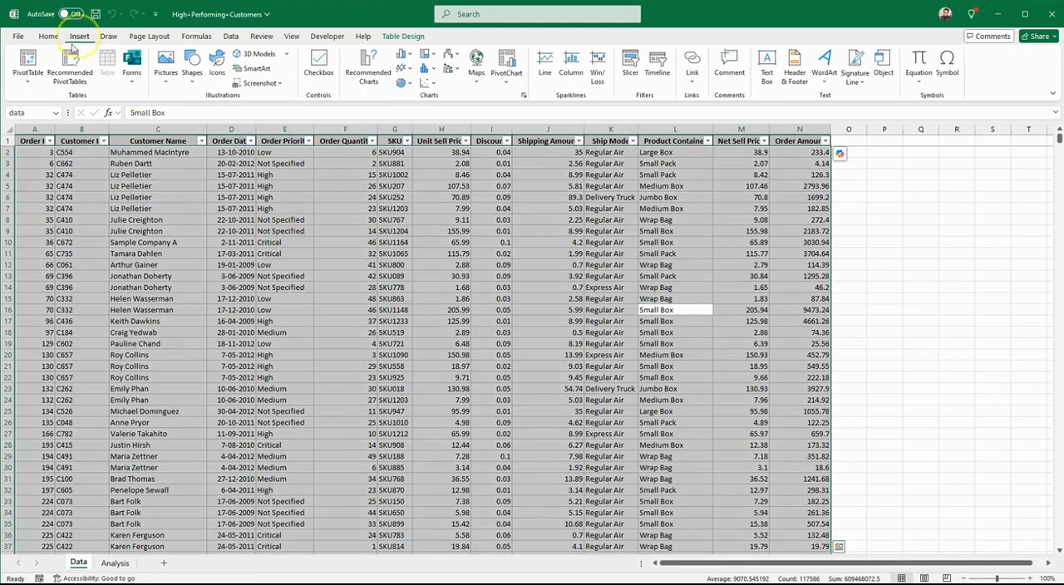
click(27, 81)
click(68, 105)
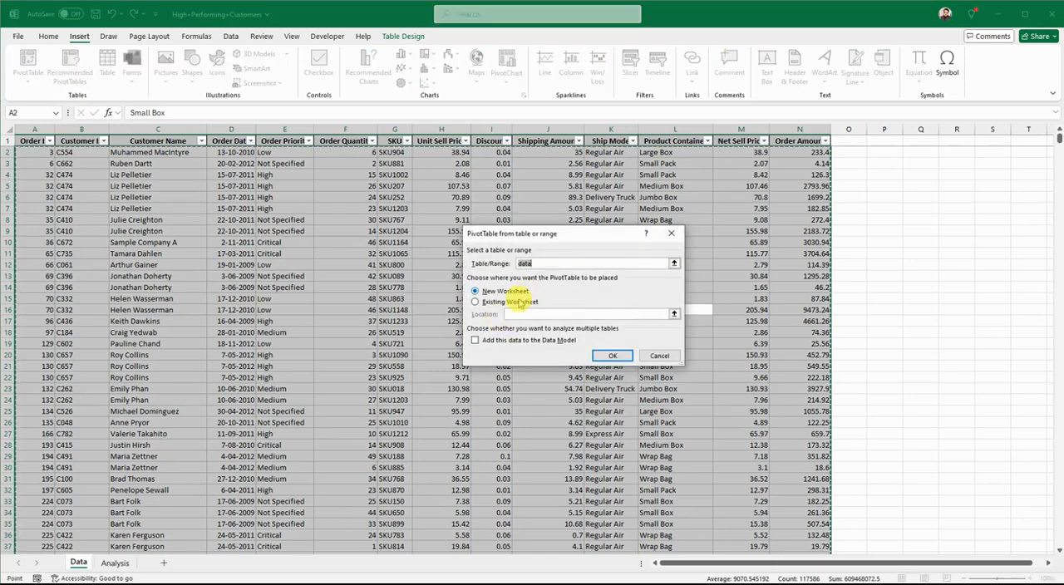
click(611, 356)
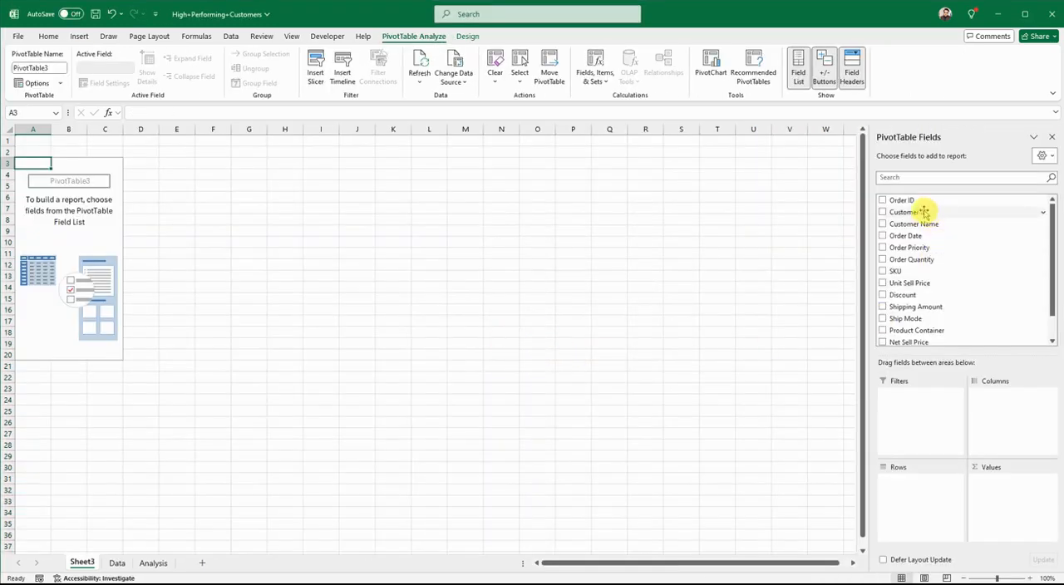
Step: Add Customer ID and Customer Name to the PivotTable's Rows and Order Amount to its Values
drag(923, 212, 912, 492)
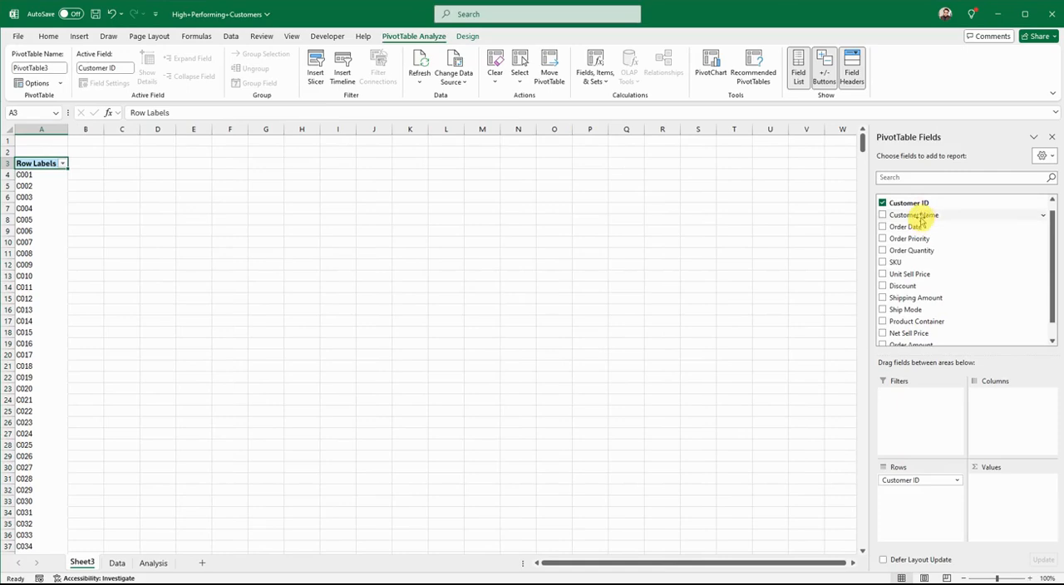
drag(924, 214, 904, 497)
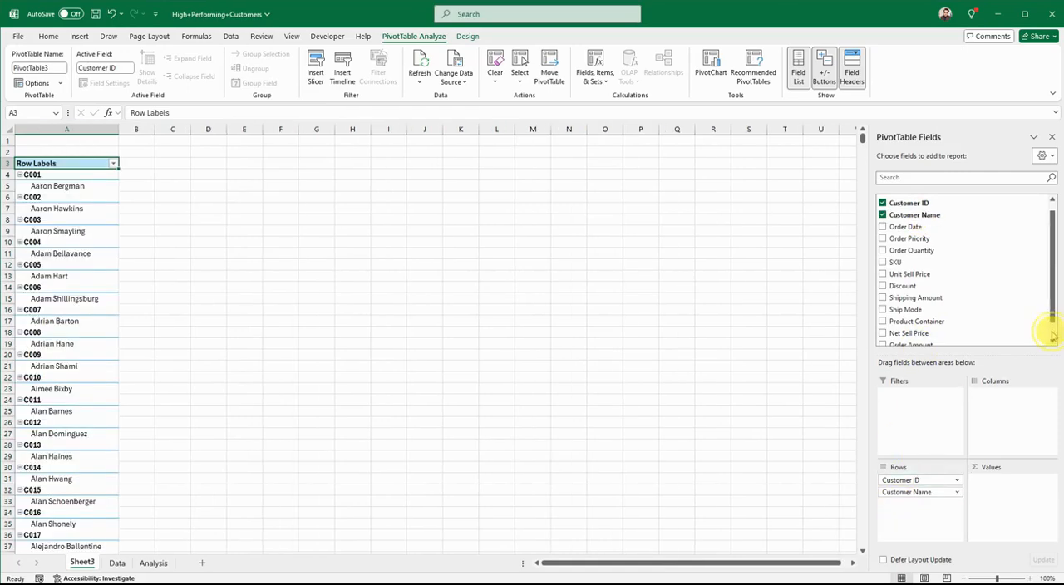
scroll(1050, 327, down, 1)
drag(966, 329, 996, 500)
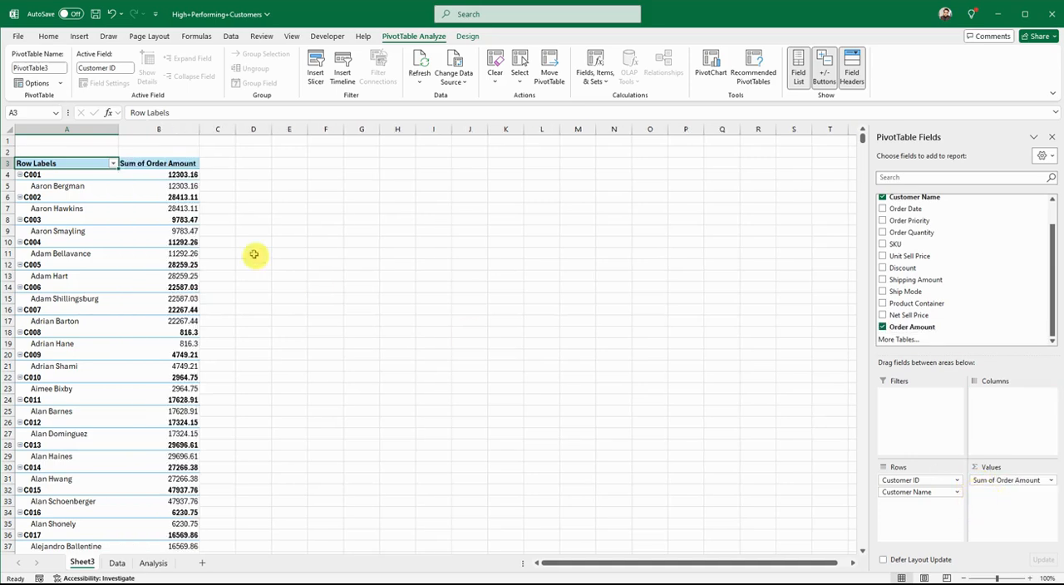
Step: Enable the Classic PivotTable layout in the PivotTable's display options
click(68, 176)
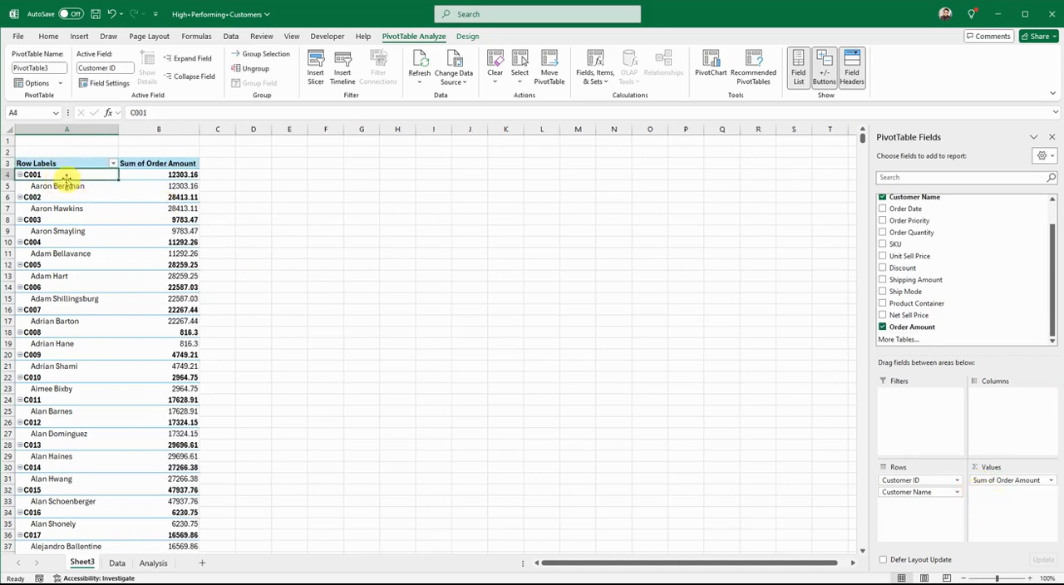
right_click(69, 176)
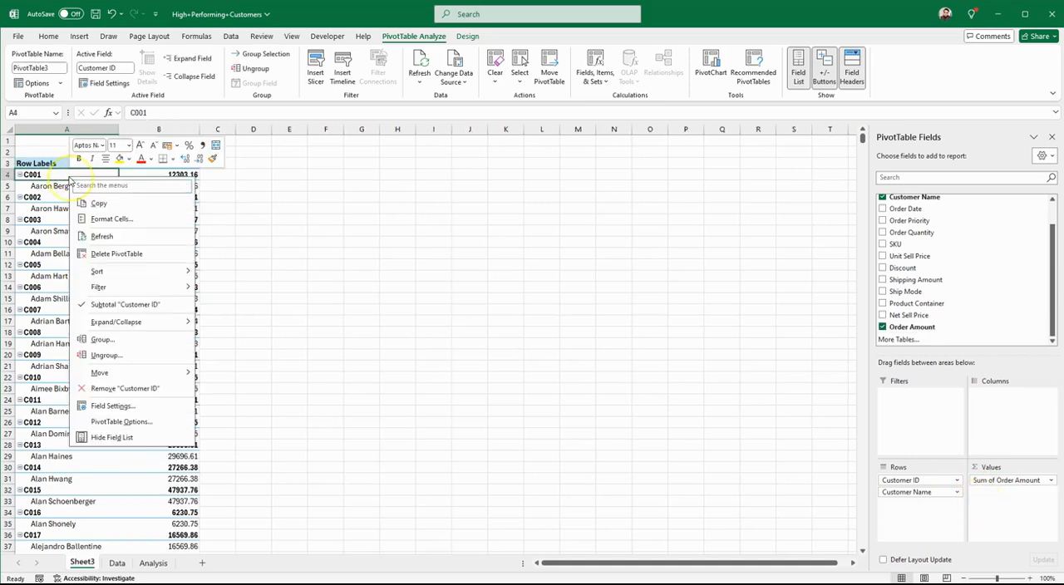
click(123, 424)
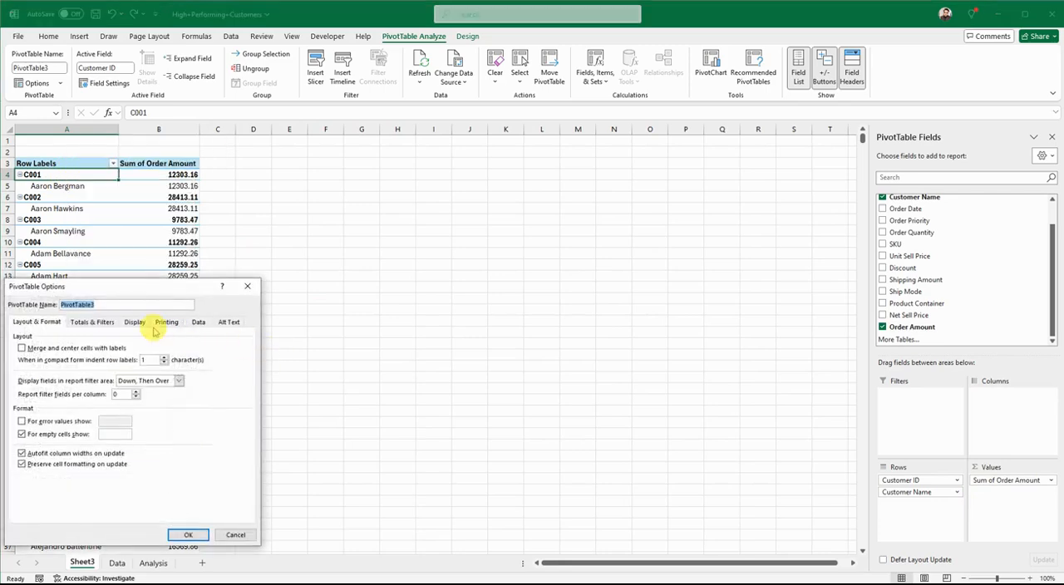
click(134, 322)
click(34, 405)
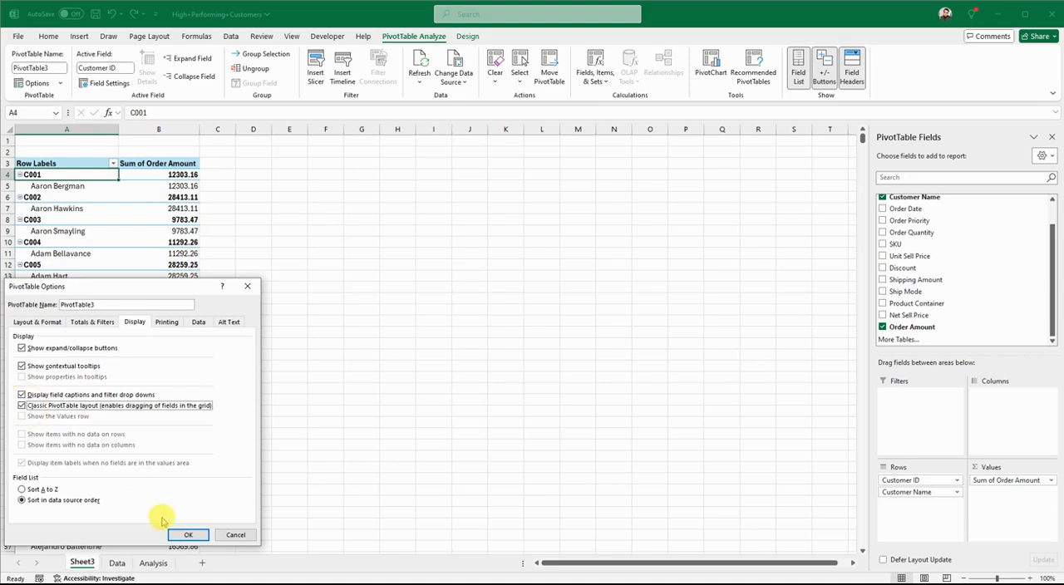
click(187, 534)
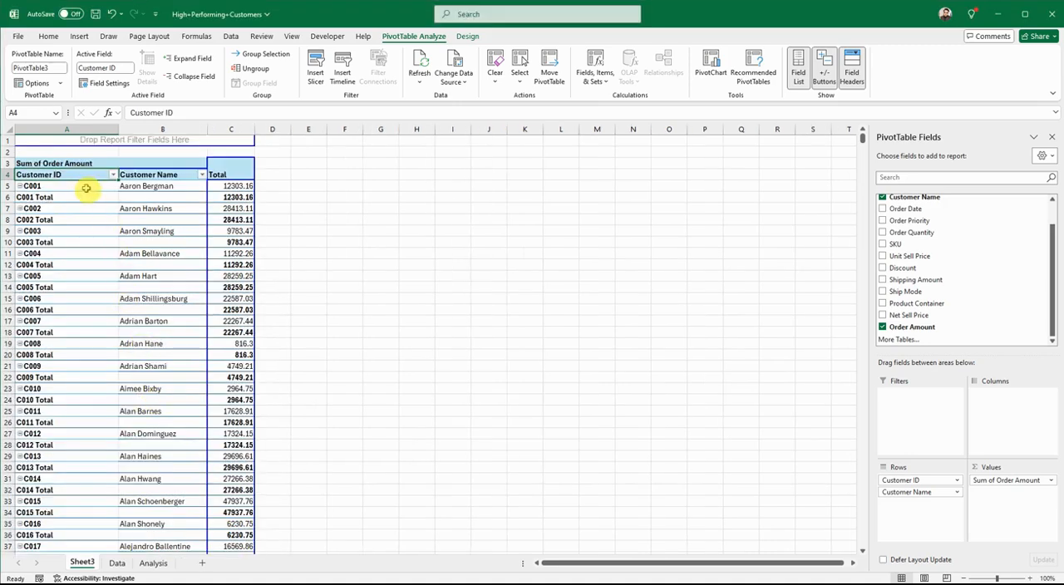
Step: Turn off the subtotals for the Customer ID and Customer Name fields in the PivotTable
right_click(86, 189)
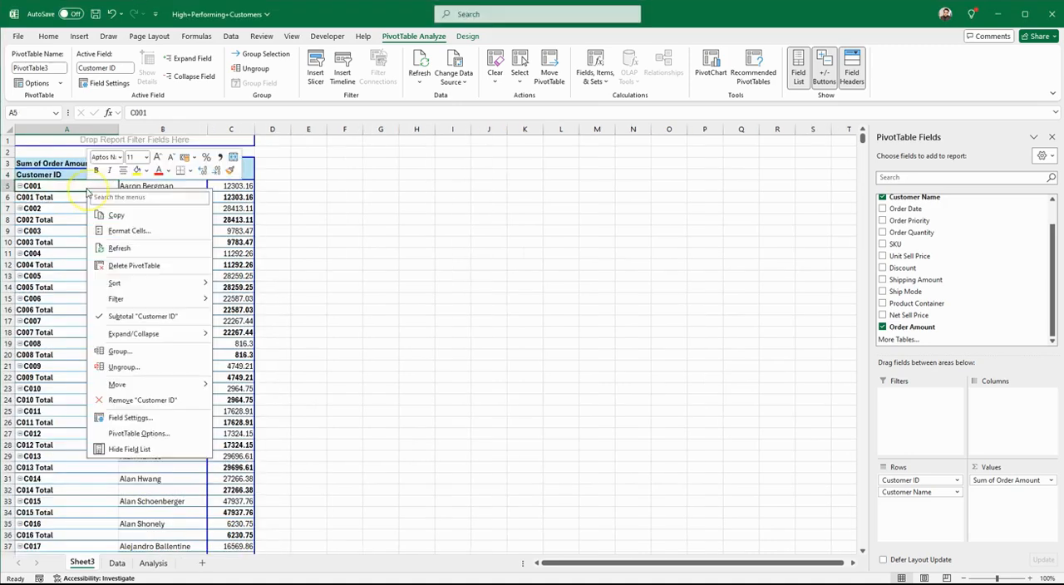
click(125, 317)
right_click(147, 186)
click(187, 317)
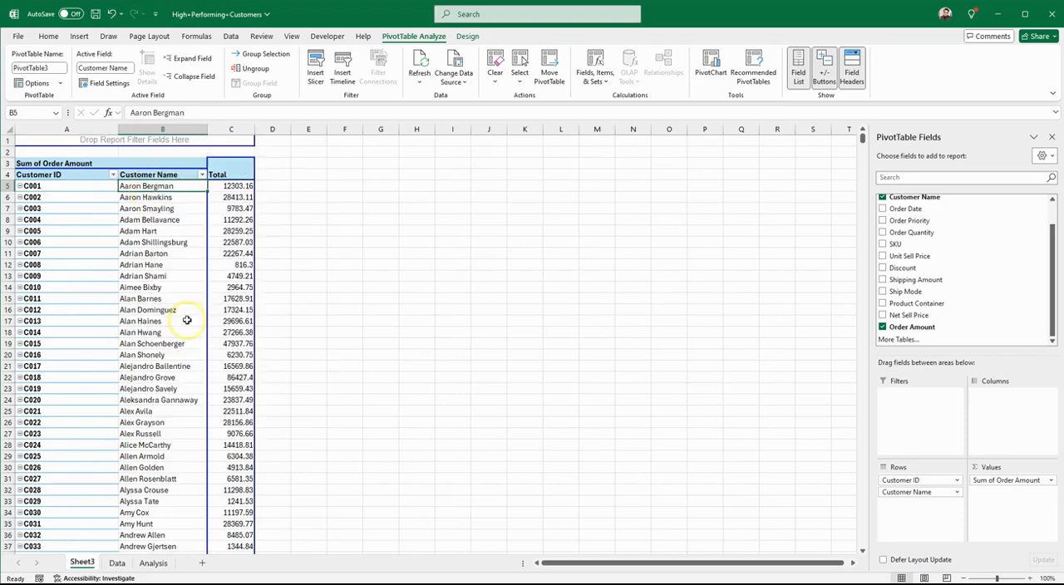
Step: Apply a value filter on Customer ID for Sum of Order Amount greater than or equal to 80000, and check the remaining totals
click(113, 176)
click(113, 177)
click(229, 187)
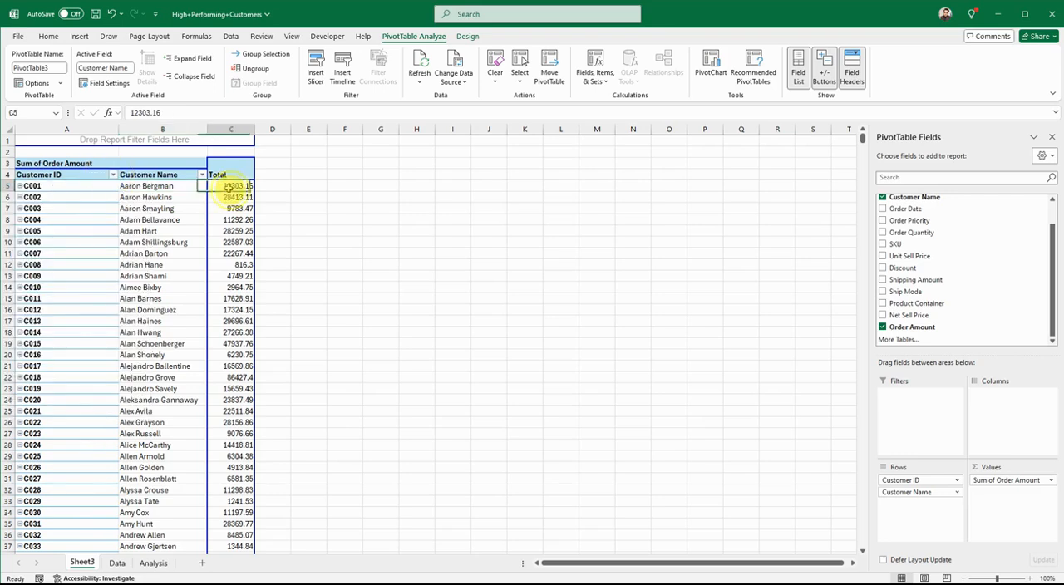
click(112, 174)
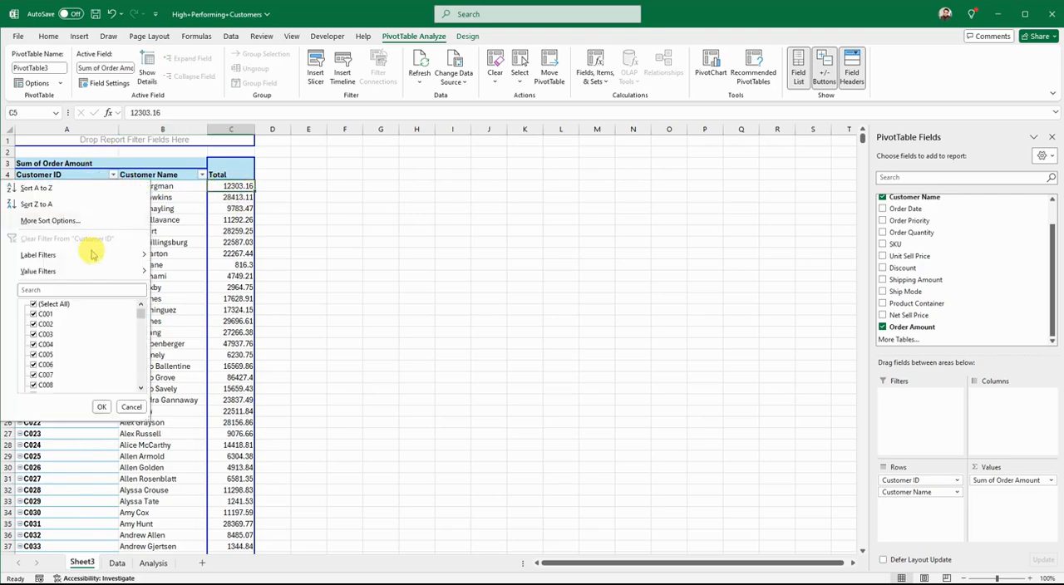
mouse_move(86, 269)
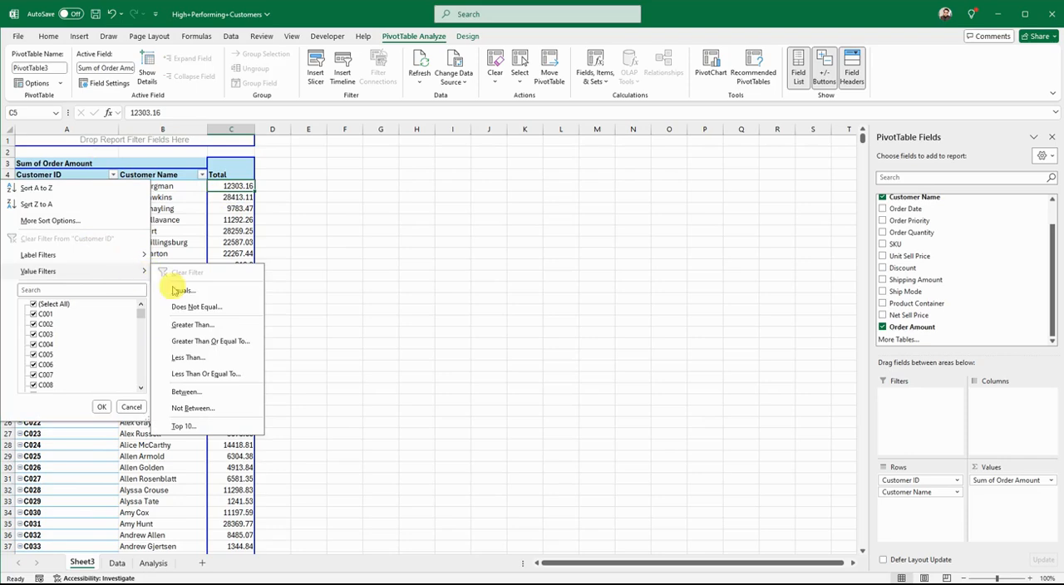
click(197, 342)
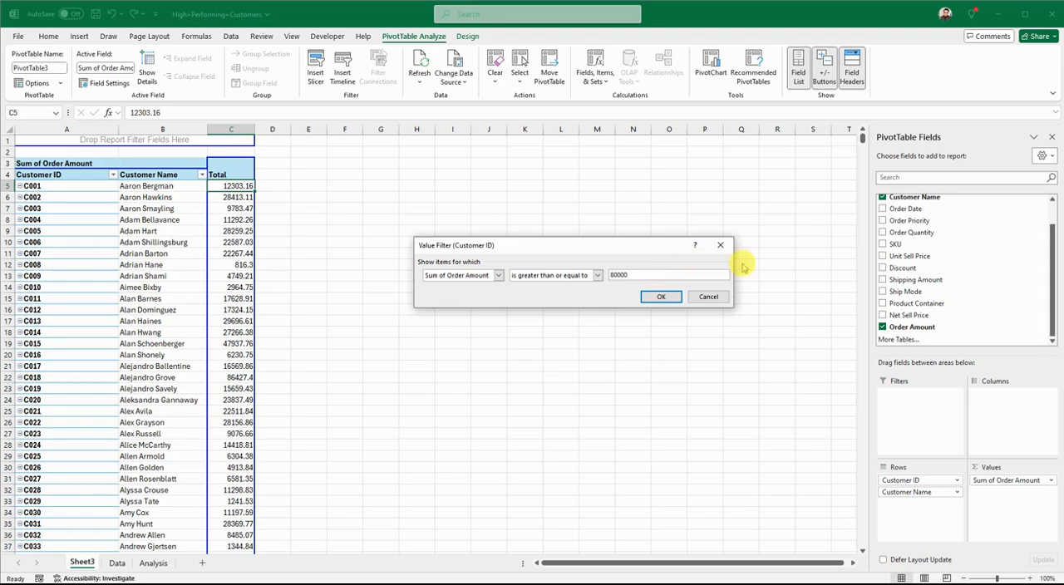
click(661, 296)
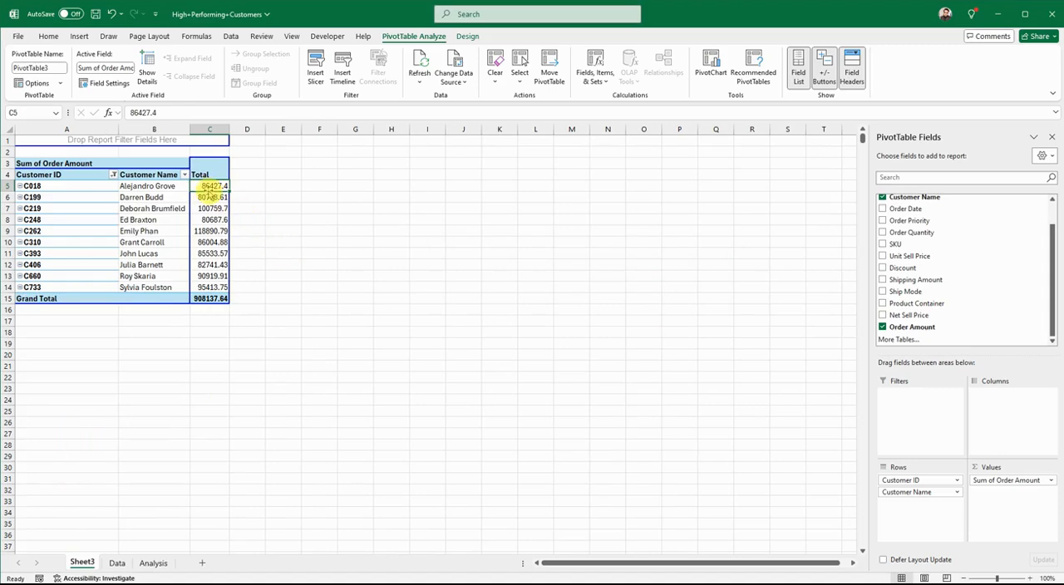
drag(203, 186, 208, 288)
Step: Sort the Customer ID field in descending order by Sum of Order Amount, and check the order of the totals
click(113, 175)
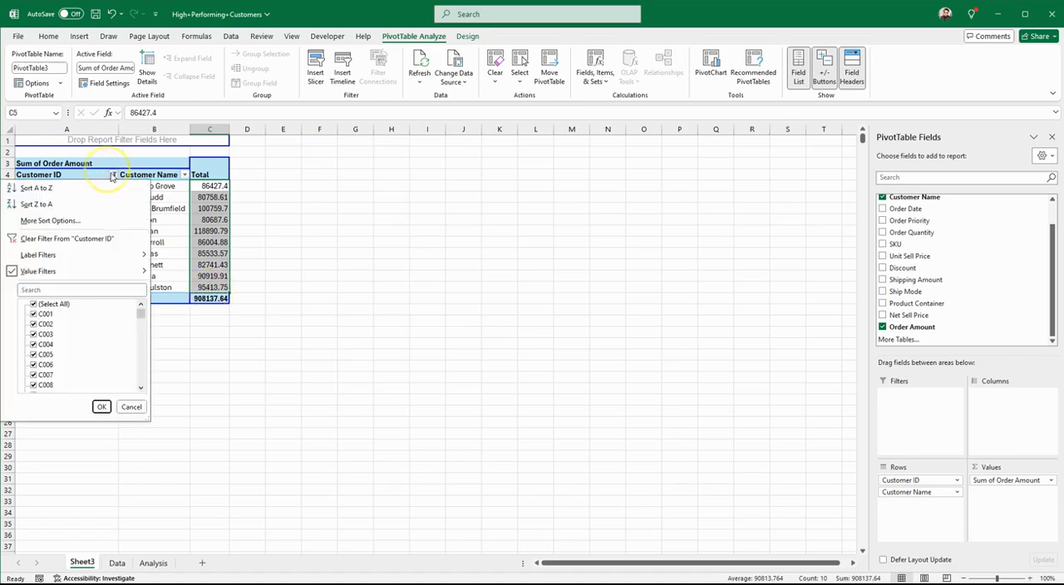
click(66, 221)
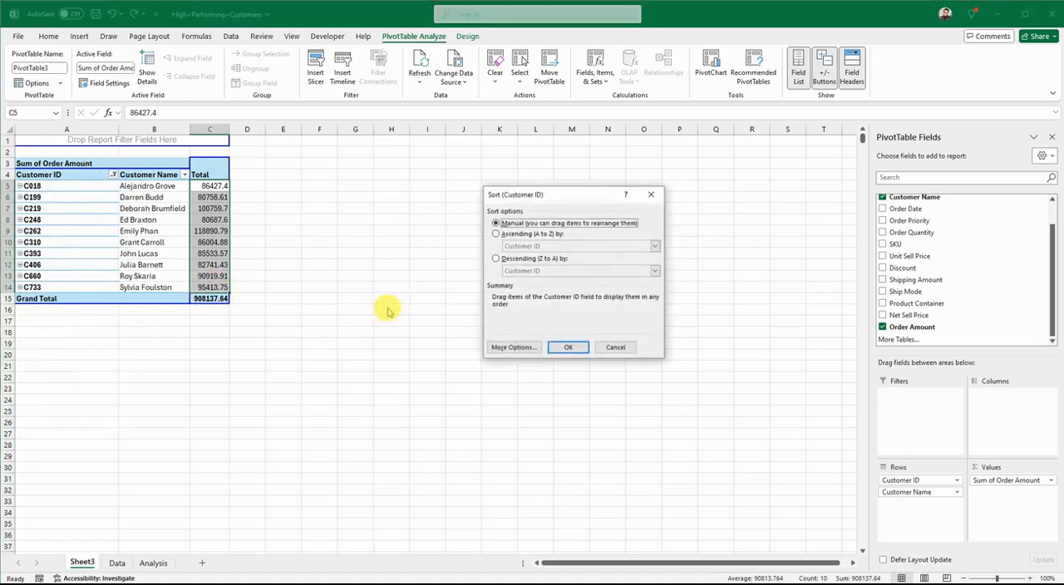
click(496, 259)
click(655, 270)
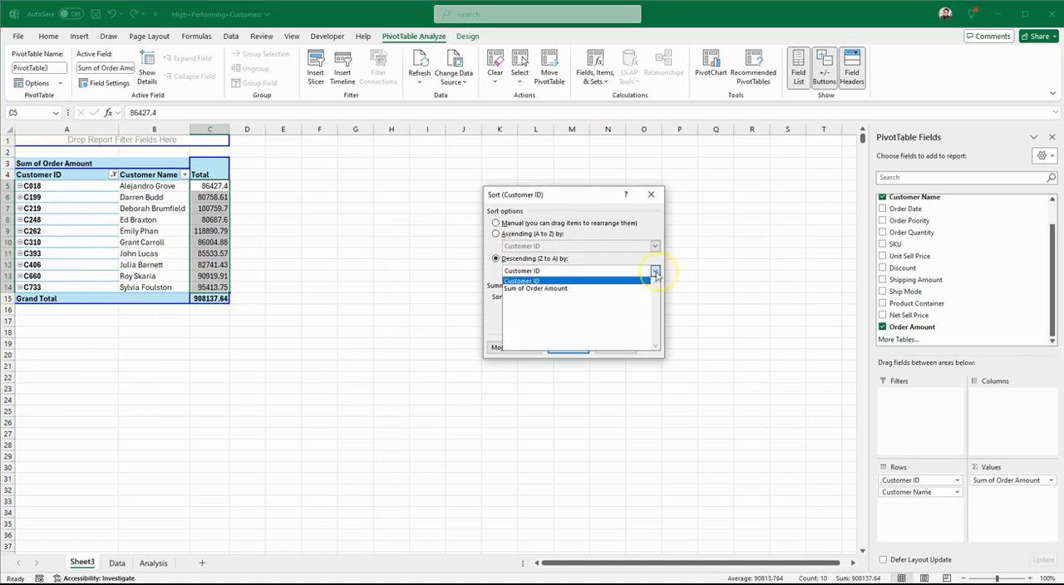
click(622, 289)
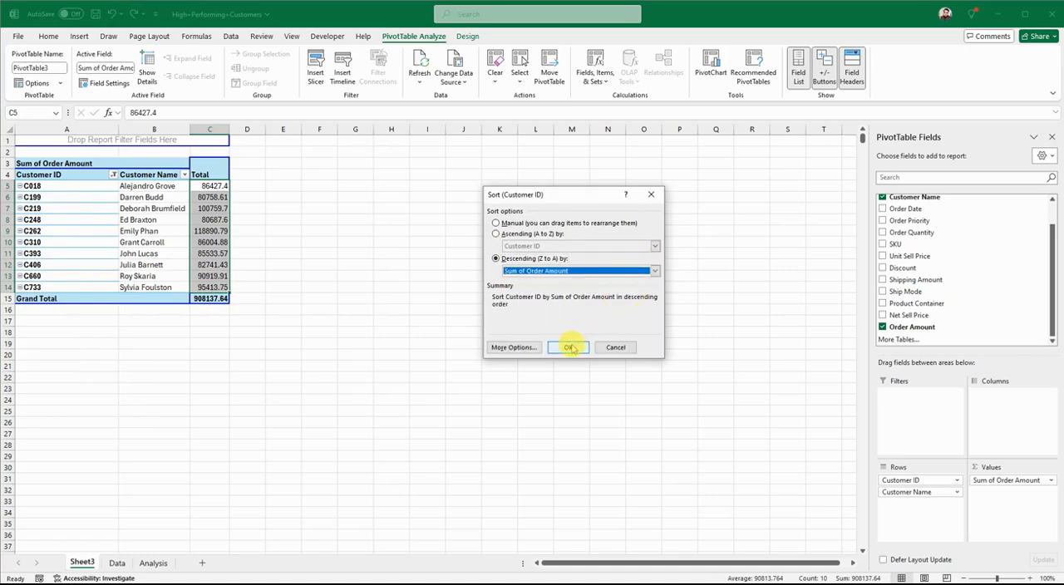
click(569, 348)
click(281, 230)
click(210, 186)
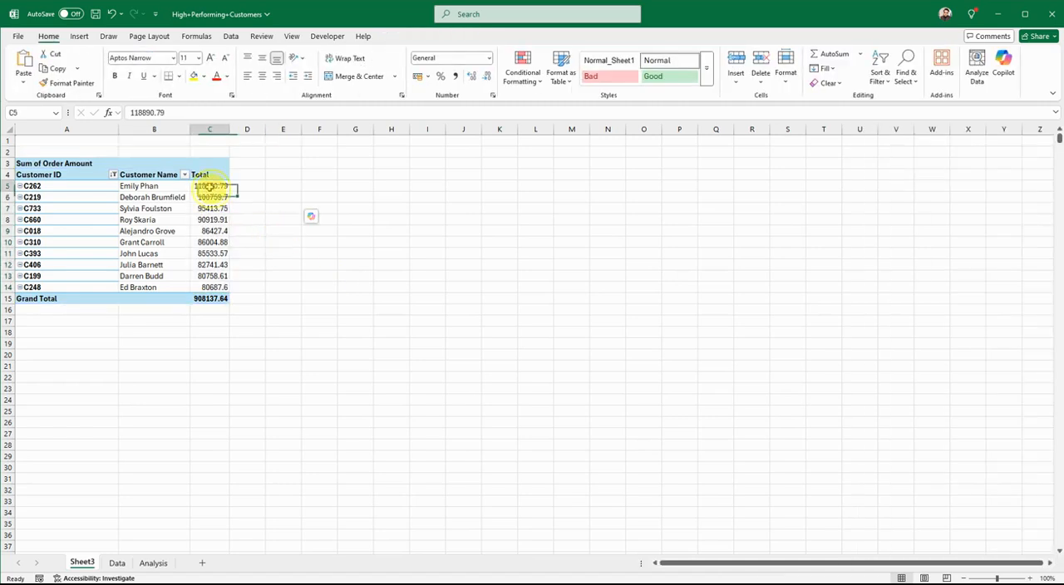
drag(210, 186, 217, 287)
click(343, 254)
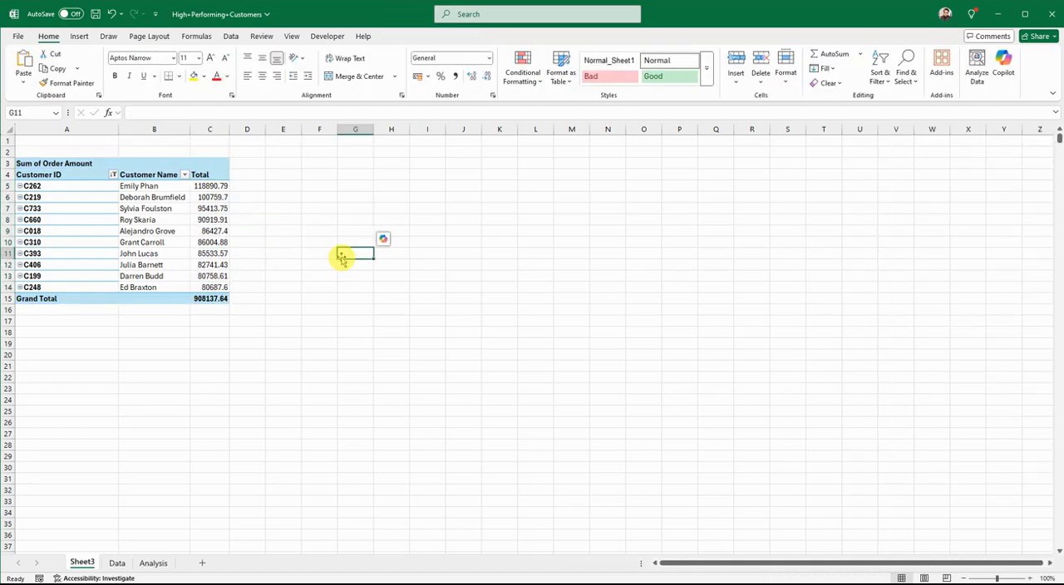